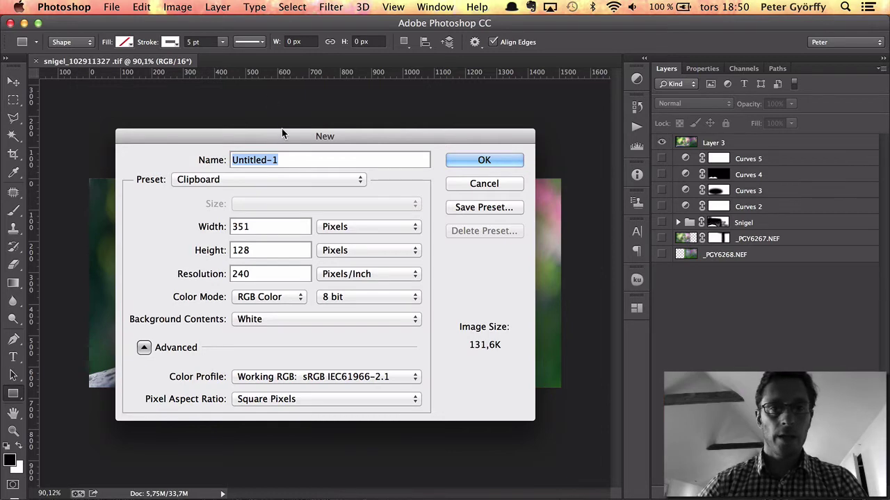
Step: Create a new document named fbmall, 851 × 440 px at 72 pixels/inch
{"action": "left_click_drag", "start_coordinate": [285, 138], "coordinate": [281, 139]}
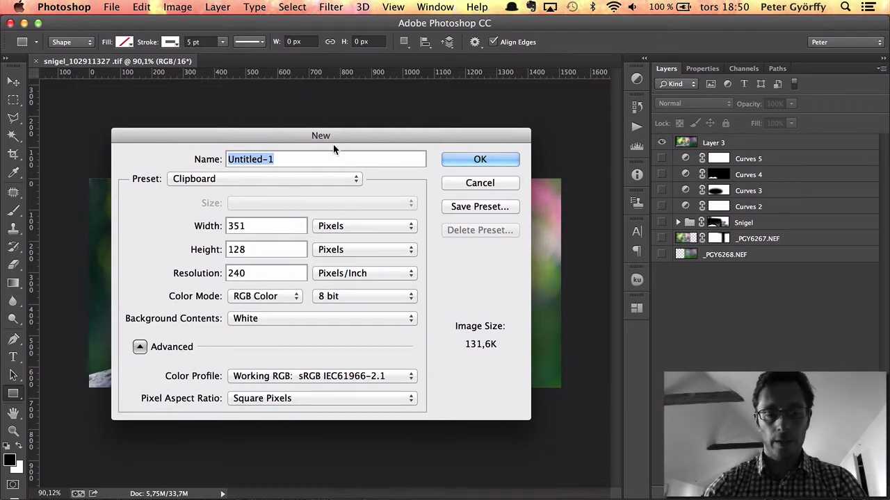
{"action": "type", "text": "fbmall"}
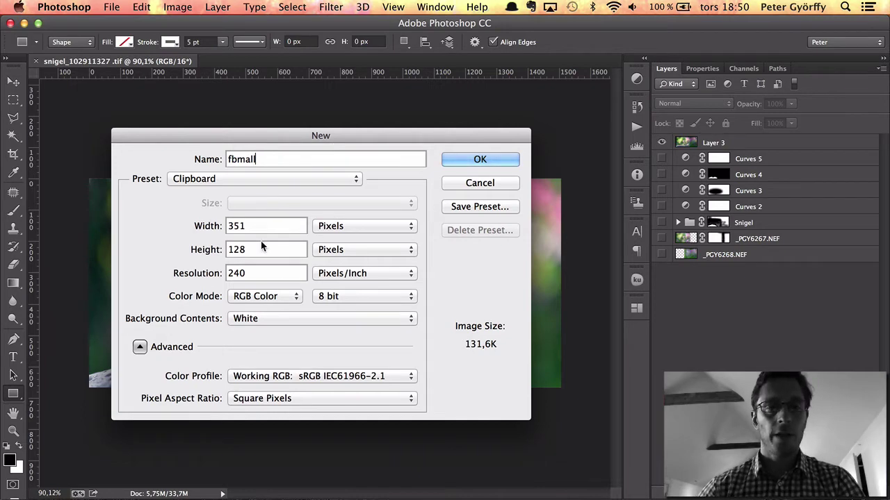
{"action": "key", "text": "Tab"}
{"action": "type", "text": "85"}
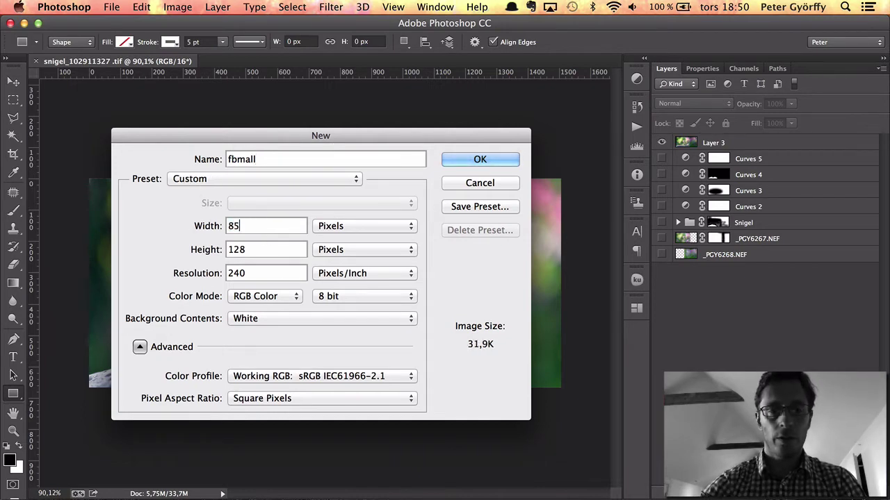
{"action": "type", "text": "1"}
{"action": "key", "text": "Tab"}
{"action": "type", "text": "440"}
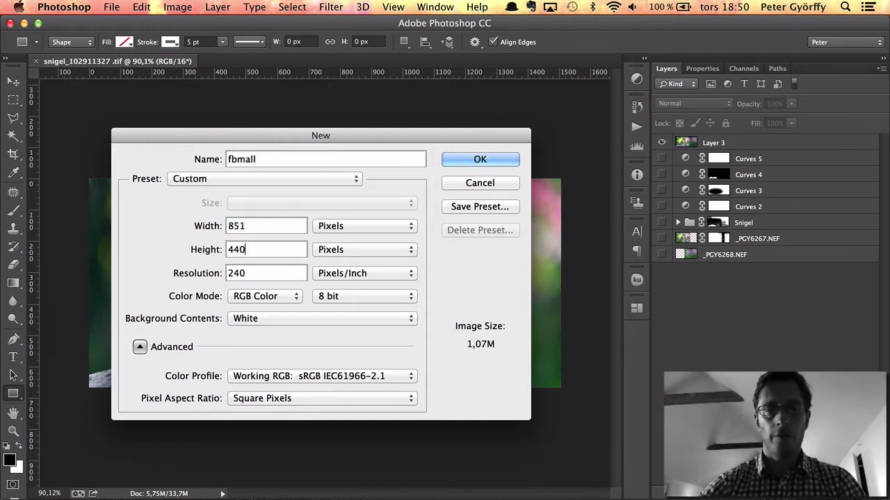
{"action": "key", "text": "Tab"}
{"action": "type", "text": "72"}
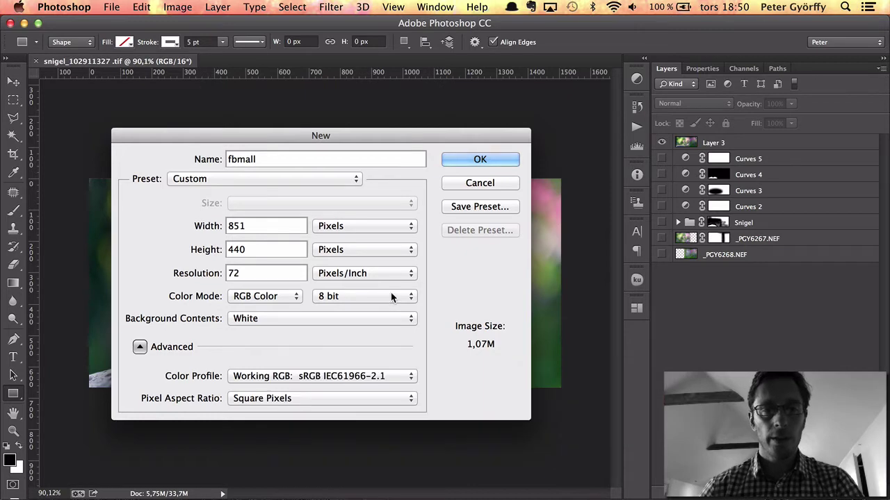
{"action": "left_click", "coordinate": [483, 159]}
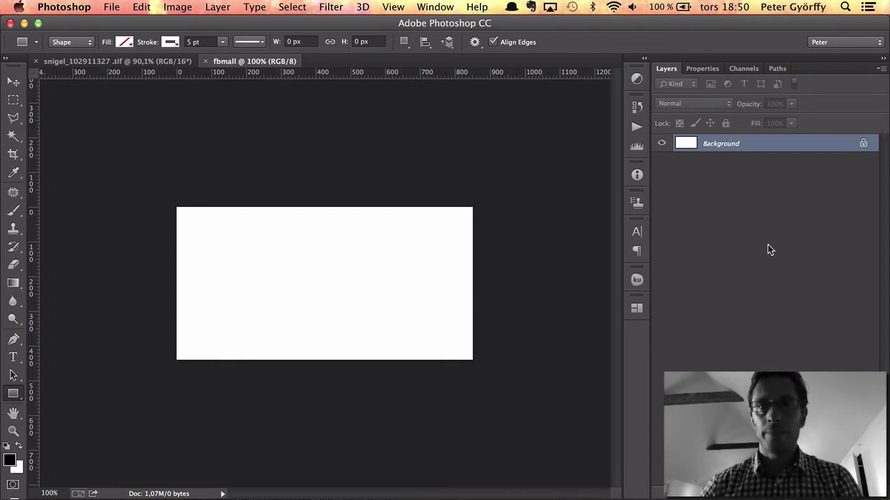
Step: Fit the document to the window and add a vertical guide at 23 px
{"action": "key", "text": "super+0"}
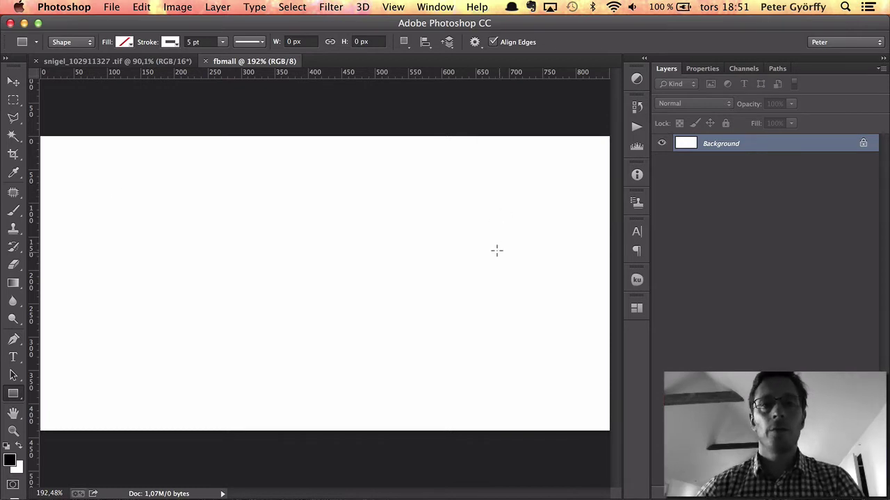
{"action": "left_click", "coordinate": [394, 7]}
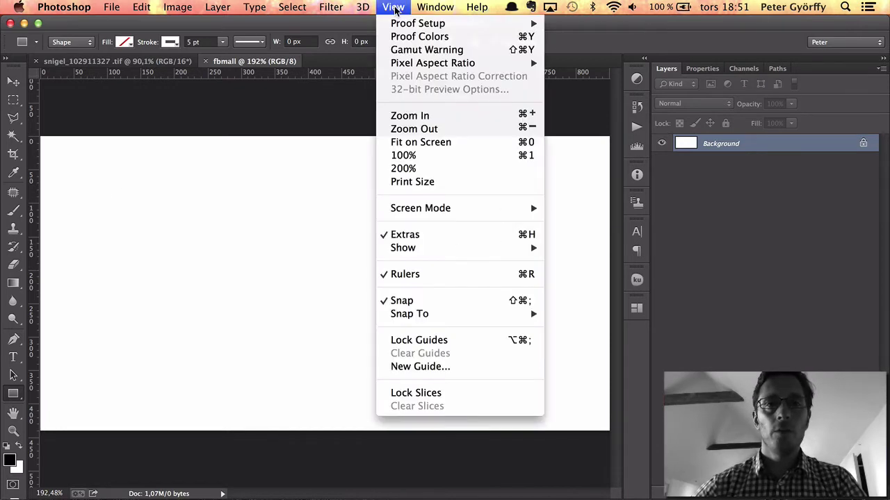
{"action": "left_click", "coordinate": [436, 367]}
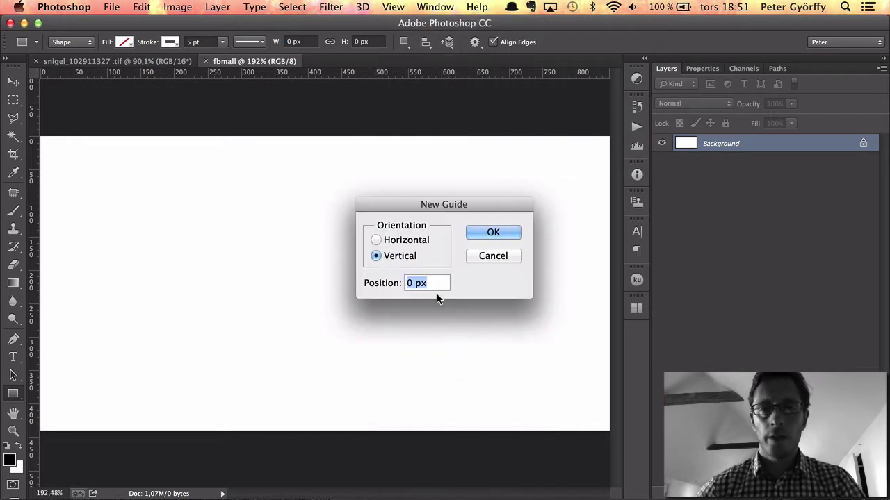
{"action": "type", "text": "23"}
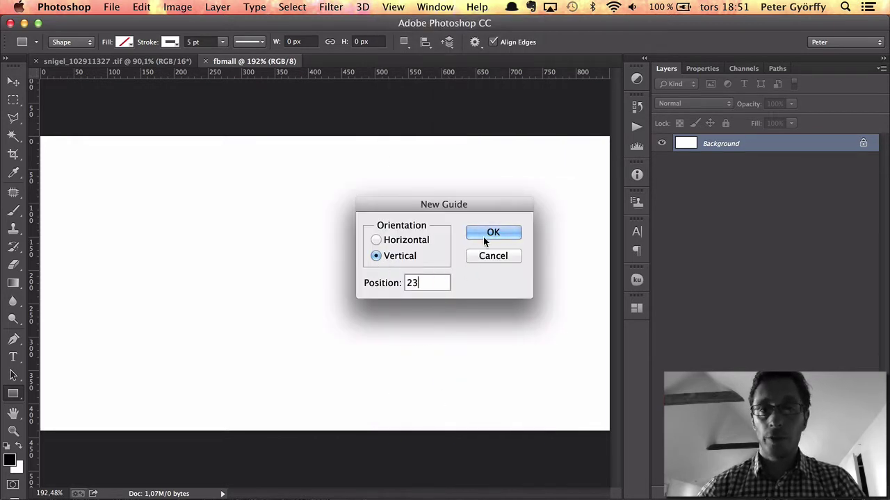
{"action": "left_click", "coordinate": [490, 233]}
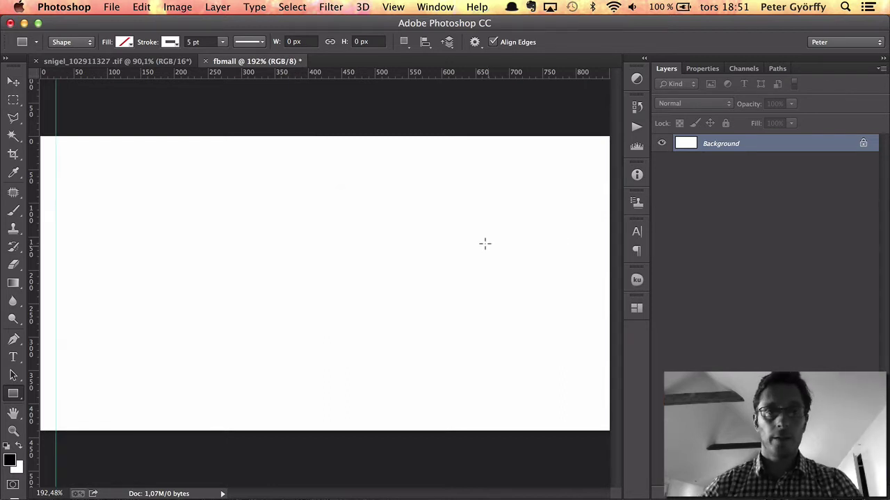
Step: Add horizontal guides at 210 px and 331 px
{"action": "left_click", "coordinate": [393, 7]}
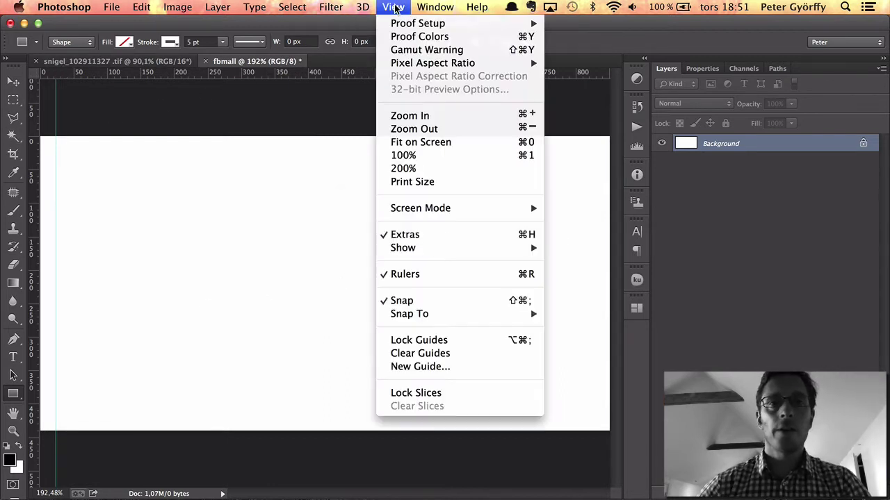
{"action": "left_click", "coordinate": [452, 367]}
{"action": "type", "text": "21"}
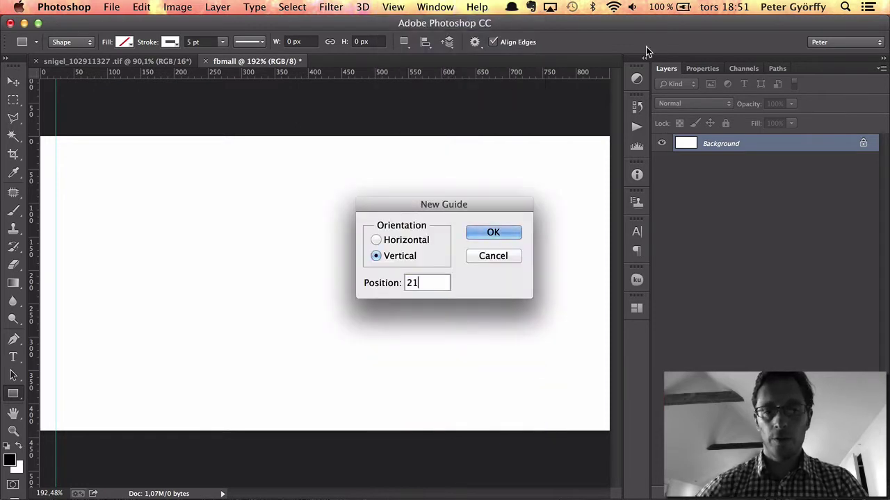
{"action": "type", "text": "0"}
{"action": "left_click", "coordinate": [376, 240]}
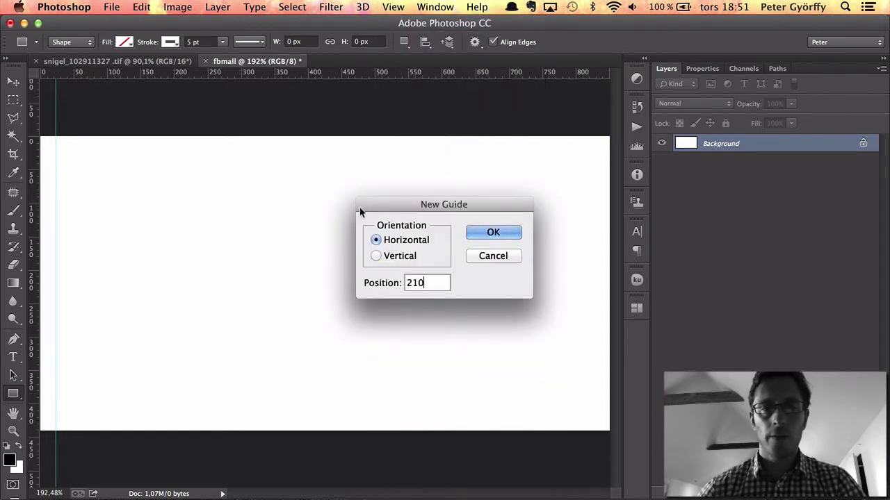
{"action": "left_click", "coordinate": [501, 233]}
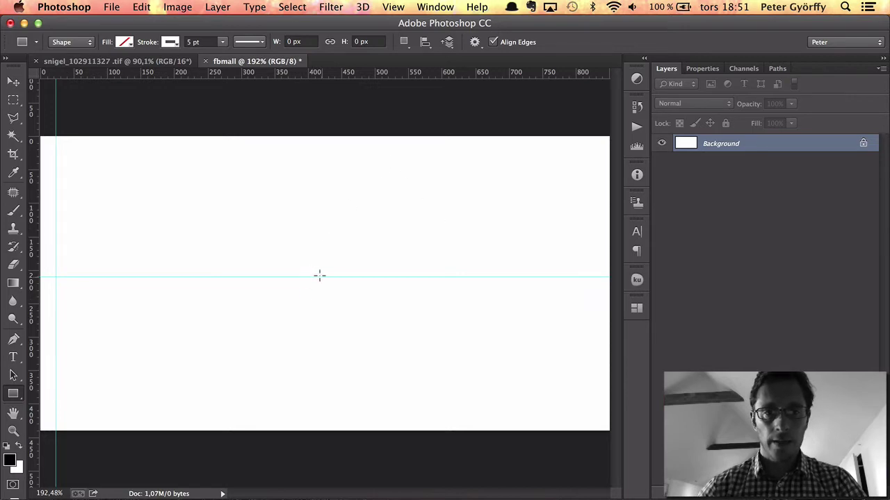
{"action": "left_click", "coordinate": [395, 7]}
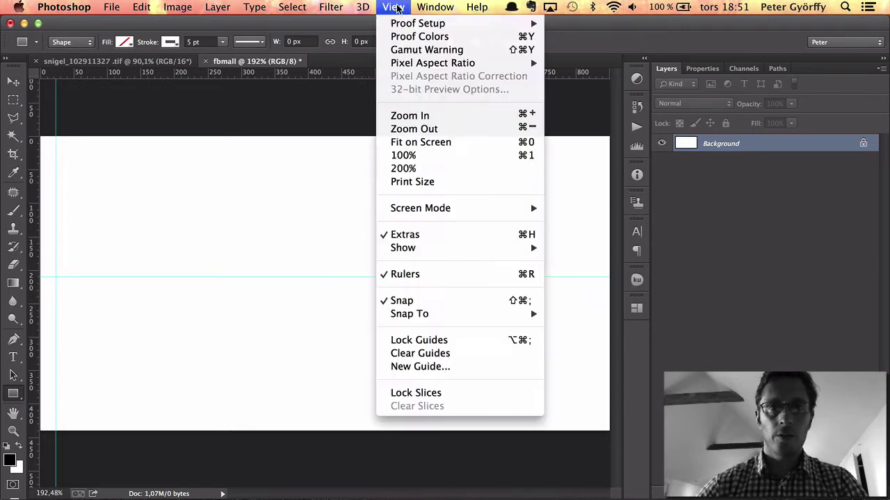
{"action": "left_click", "coordinate": [445, 373]}
{"action": "type", "text": "331"}
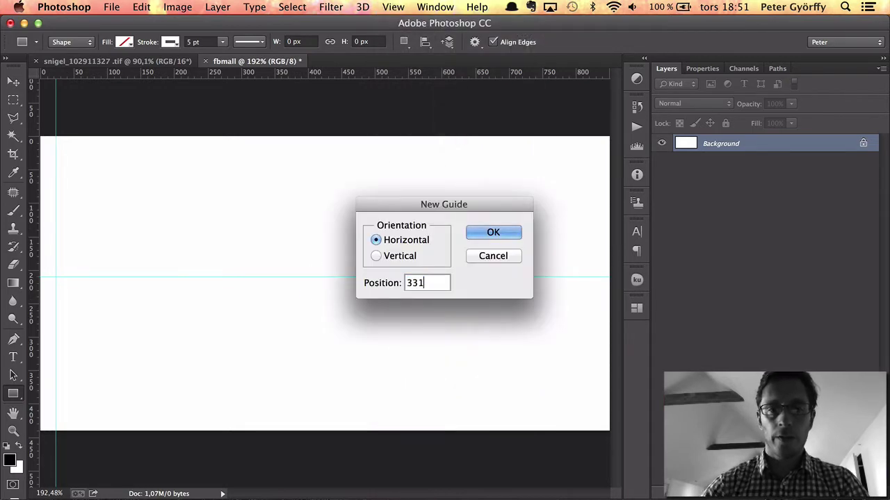
{"action": "key", "text": "Return"}
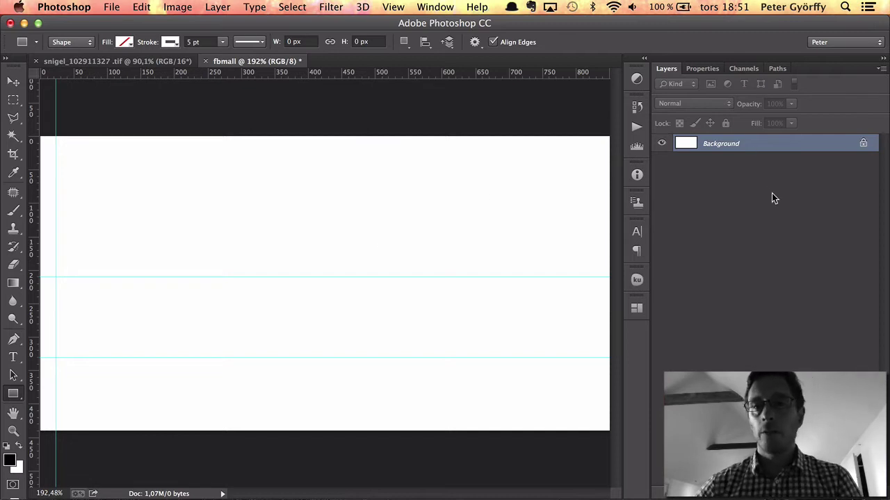
Step: Convert the locked Background into an unlocked layer named Layer 0
{"action": "double_click", "coordinate": [779, 145]}
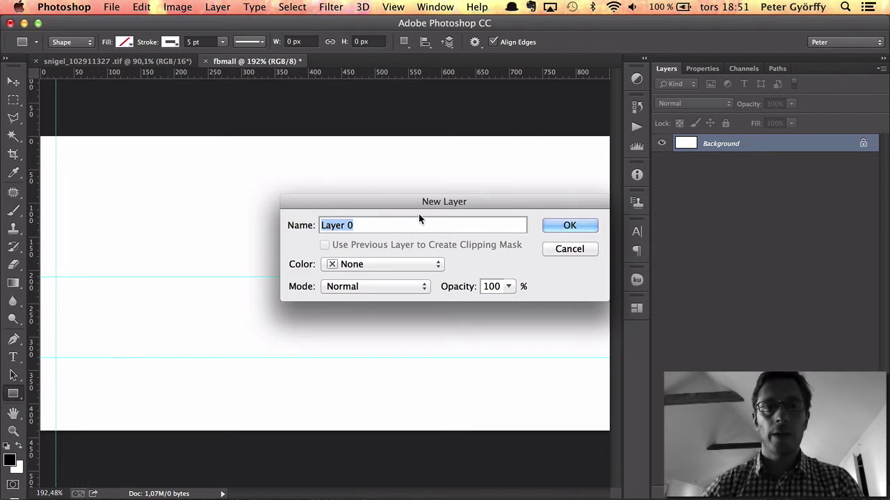
{"action": "left_click_drag", "start_coordinate": [431, 203], "coordinate": [417, 200]}
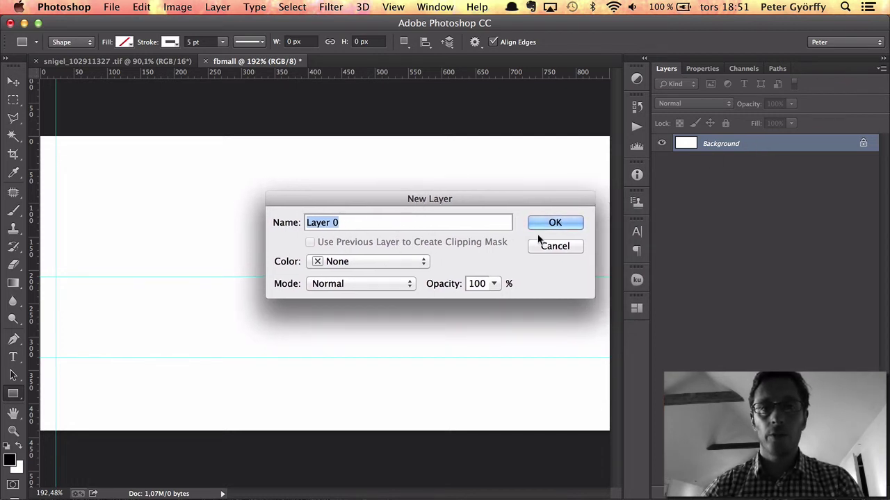
{"action": "left_click", "coordinate": [564, 223]}
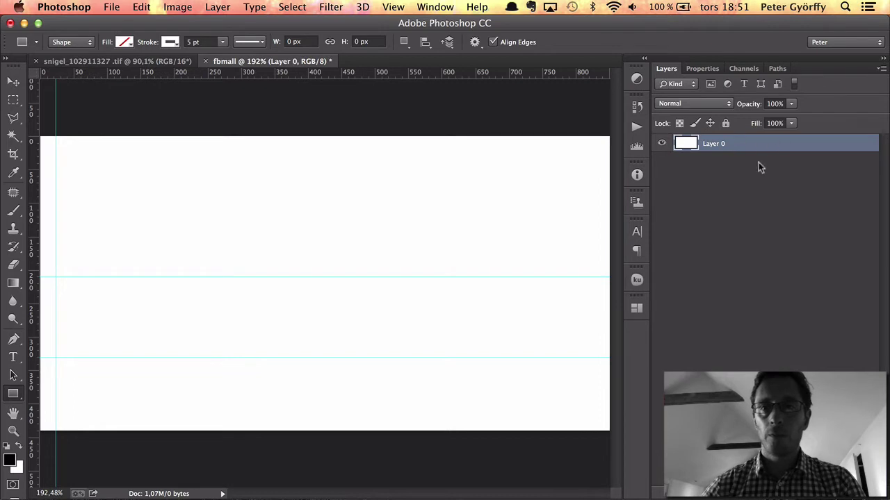
{"action": "left_click", "coordinate": [740, 200]}
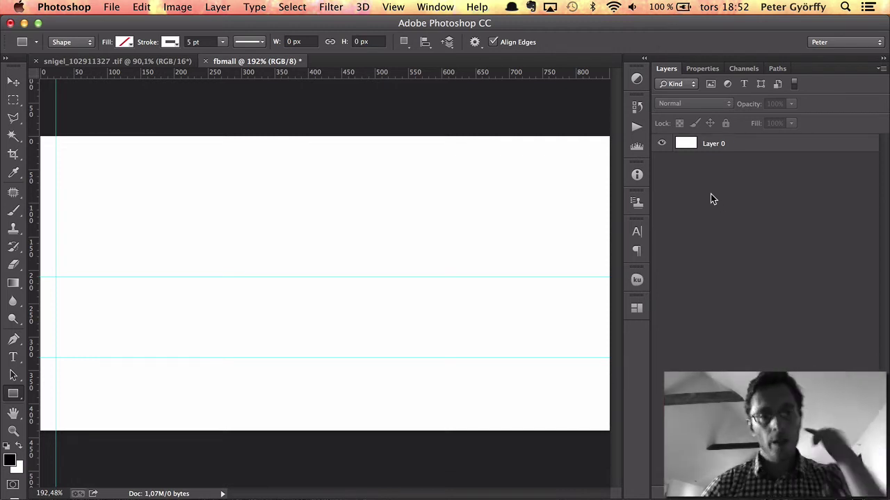
Step: Set the Rectangle tool to Shape mode with no fill and a white 5 pt stroke
{"action": "right_click", "coordinate": [15, 397]}
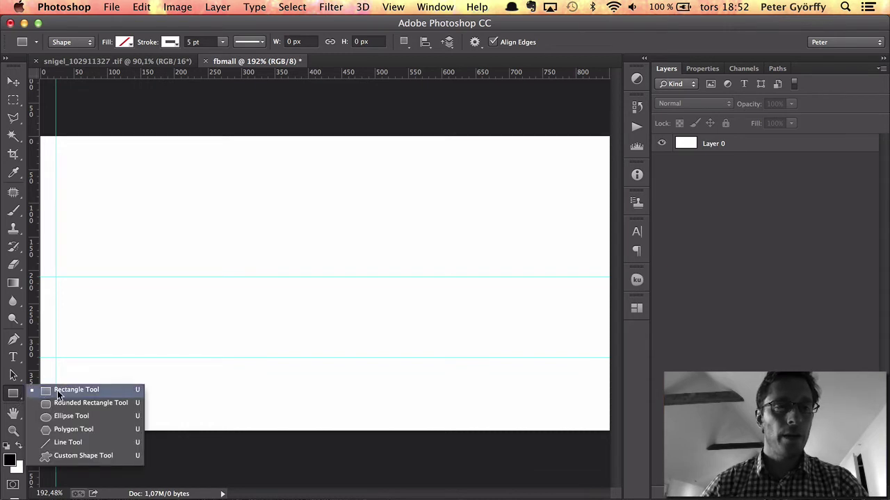
{"action": "left_click", "coordinate": [102, 393]}
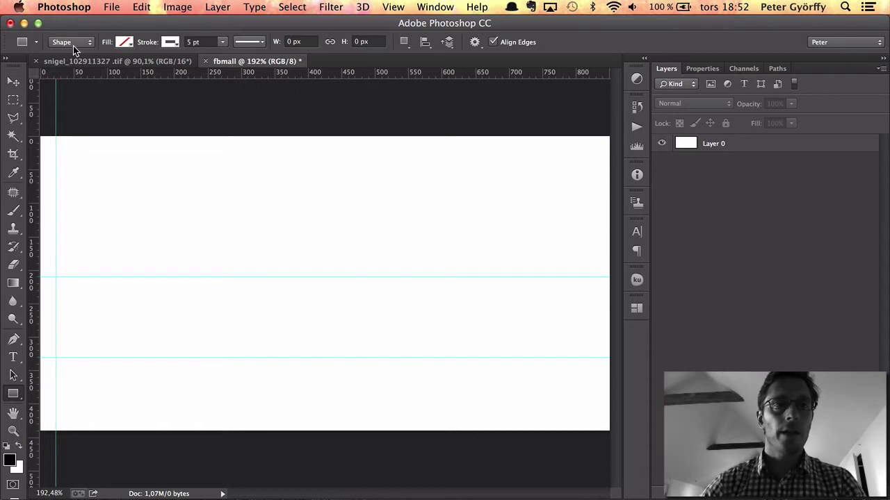
{"action": "left_click", "coordinate": [129, 43]}
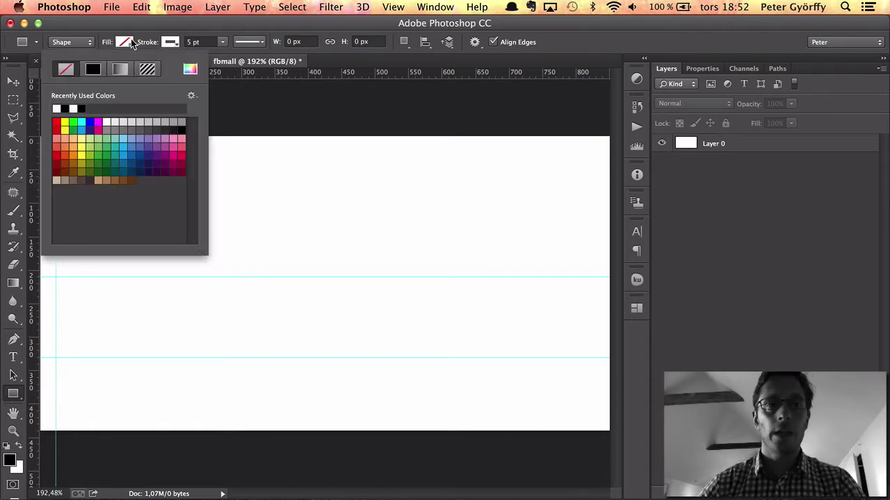
{"action": "left_click", "coordinate": [146, 36]}
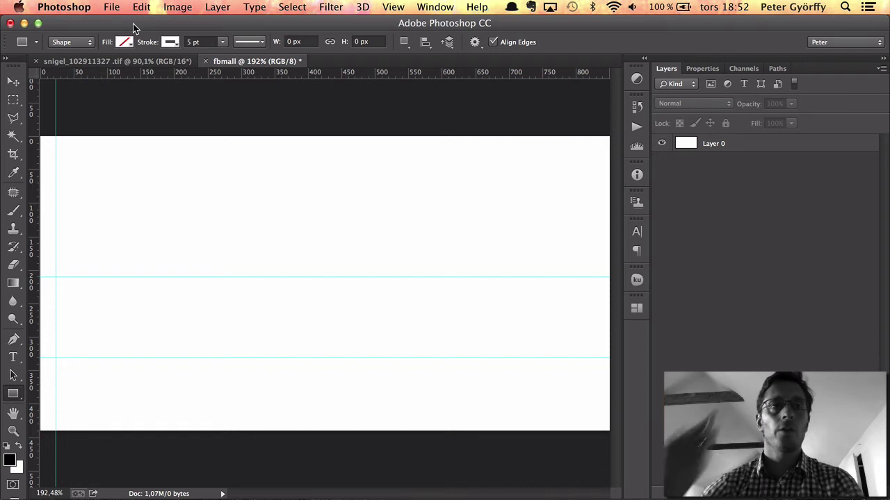
{"action": "left_click", "coordinate": [176, 46]}
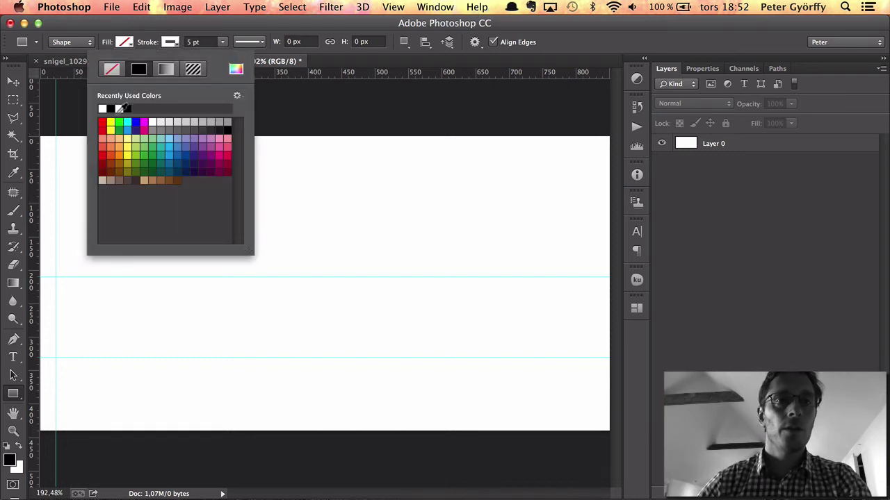
{"action": "left_click", "coordinate": [207, 50]}
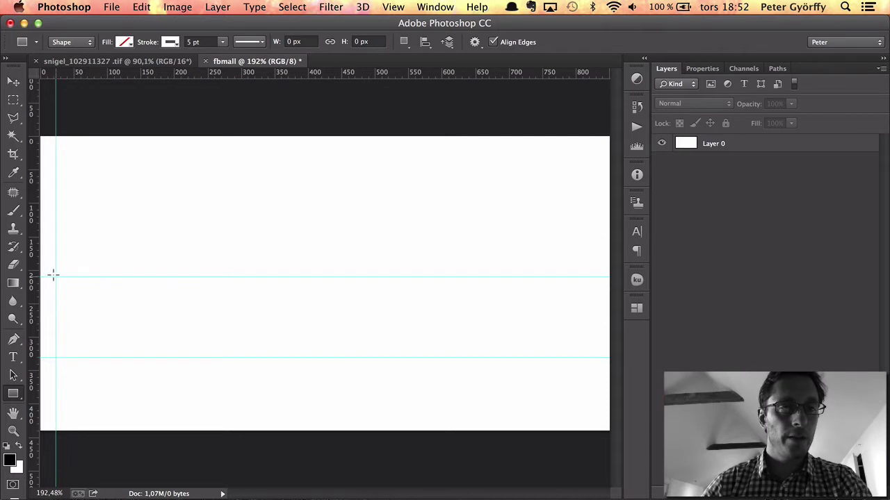
Step: Draw a 170 × 170 px square as Rectangle 1 and view the document at 100%
{"action": "left_click", "coordinate": [53, 276]}
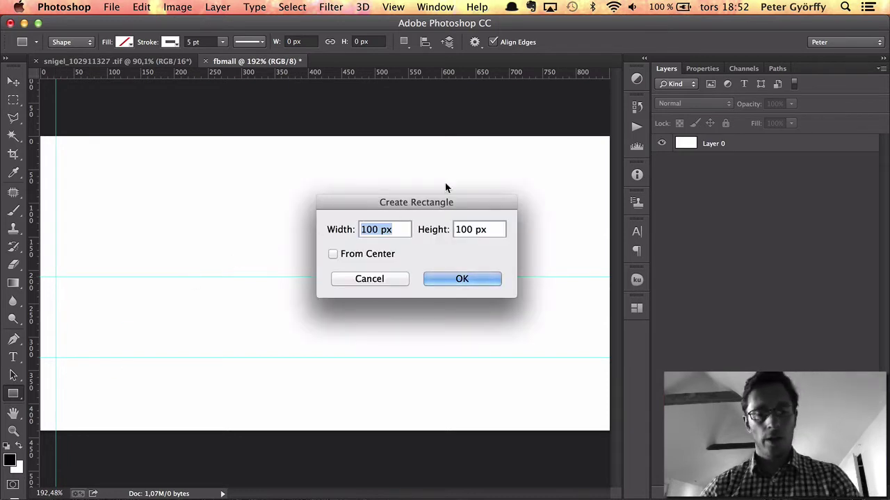
{"action": "type", "text": "170"}
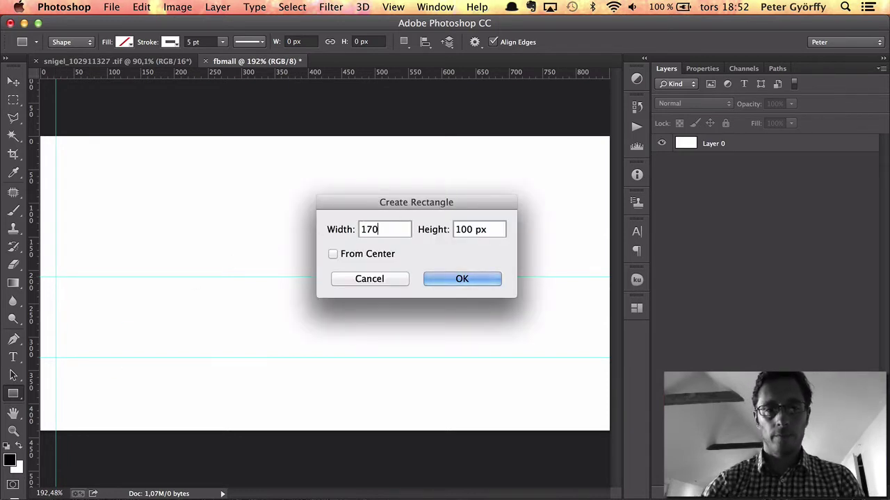
{"action": "key", "text": "Tab"}
{"action": "type", "text": "170"}
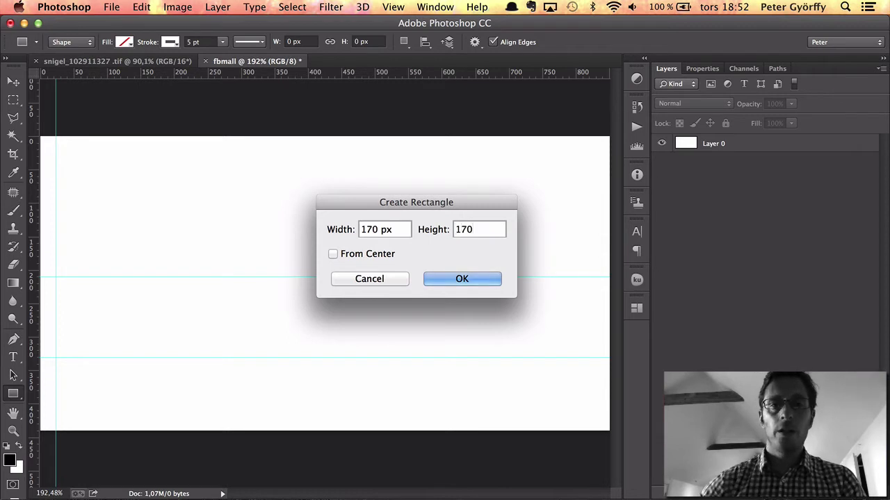
{"action": "key", "text": "Tab"}
{"action": "left_click", "coordinate": [464, 279]}
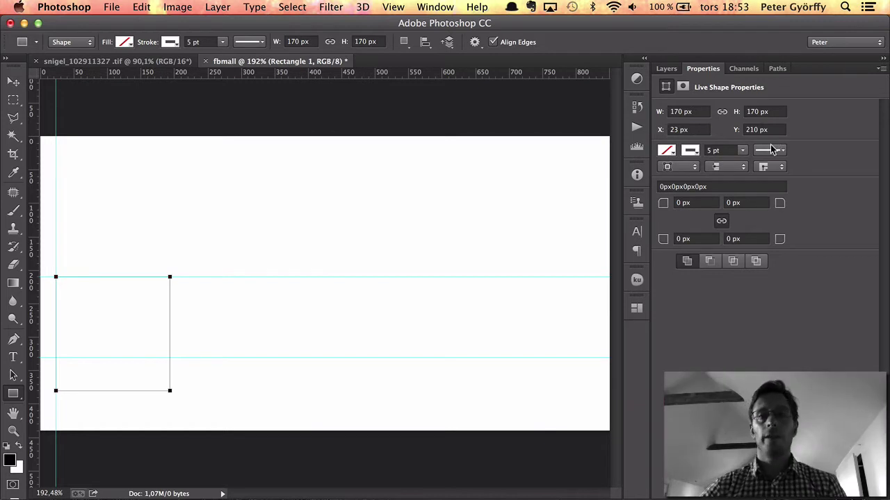
{"action": "left_click", "coordinate": [666, 69]}
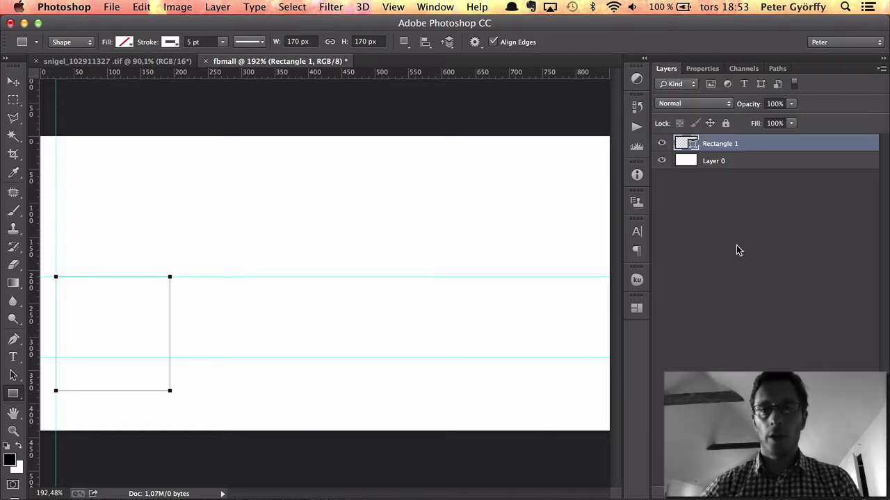
{"action": "left_click", "coordinate": [734, 246]}
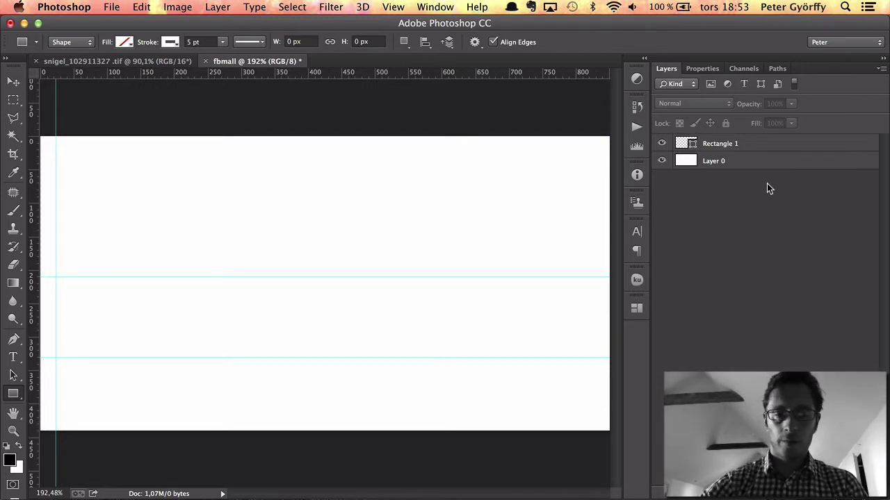
{"action": "key", "text": "super+1"}
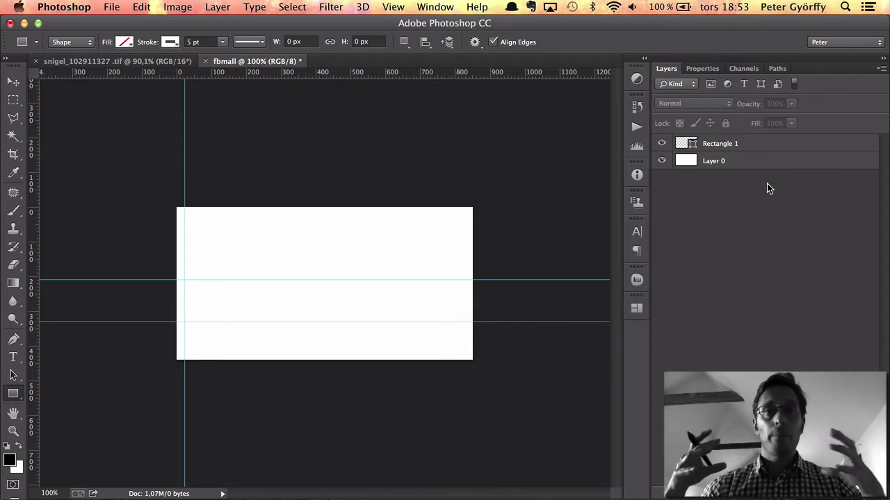
Step: Delete Layer 0's white area from the top-left corner down to the lower guide
{"action": "left_click", "coordinate": [15, 101]}
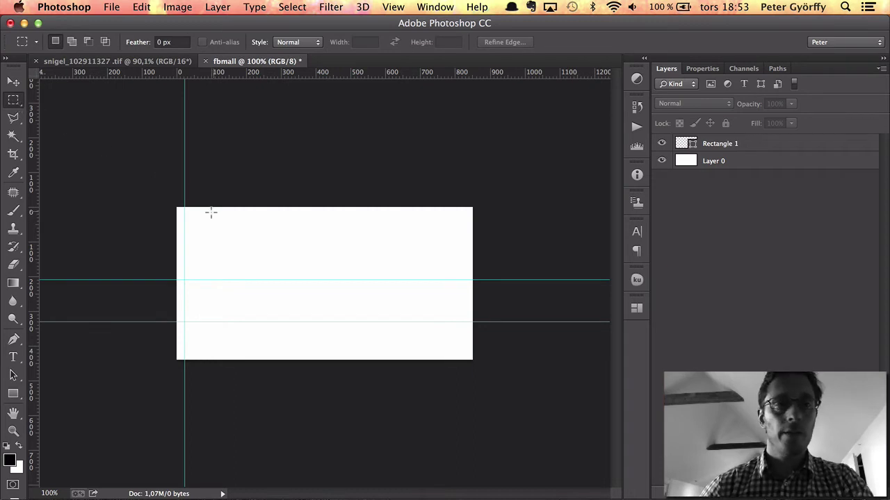
{"action": "left_click_drag", "start_coordinate": [174, 193], "coordinate": [489, 309]}
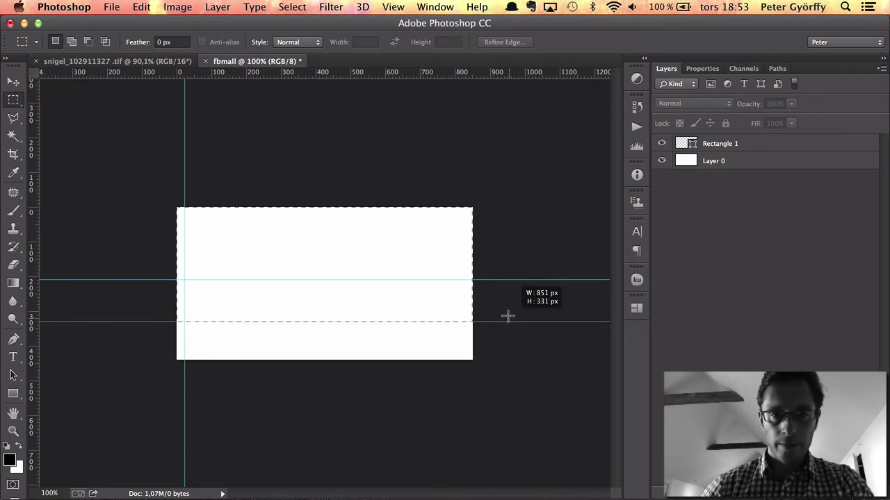
{"action": "left_click_drag", "start_coordinate": [489, 308], "coordinate": [506, 318]}
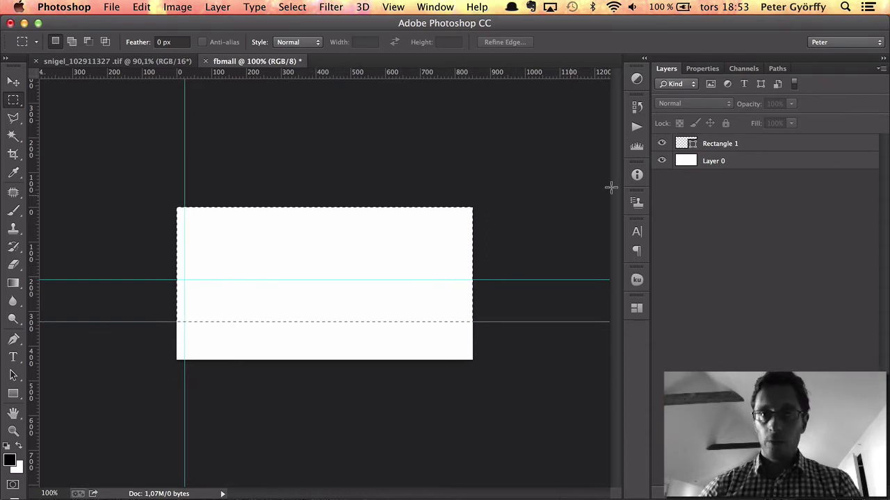
{"action": "left_click", "coordinate": [721, 159]}
{"action": "key", "text": "Delete"}
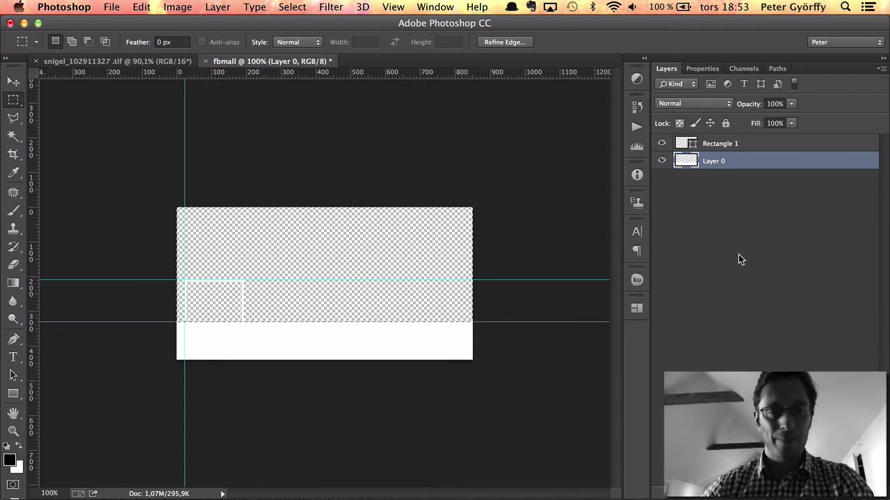
{"action": "left_click", "coordinate": [681, 141]}
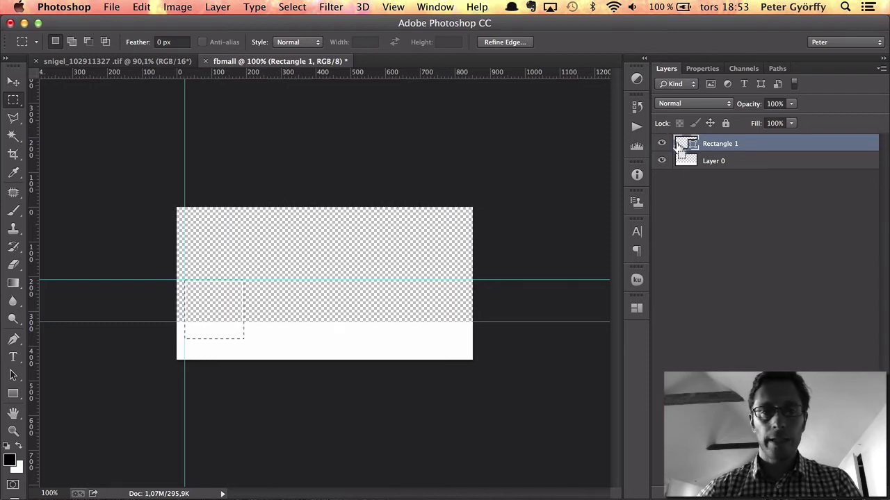
Step: Using Rectangle 1's selection, delete the white inside the square from Layer 0
{"action": "left_click_drag", "start_coordinate": [679, 147], "coordinate": [681, 139]}
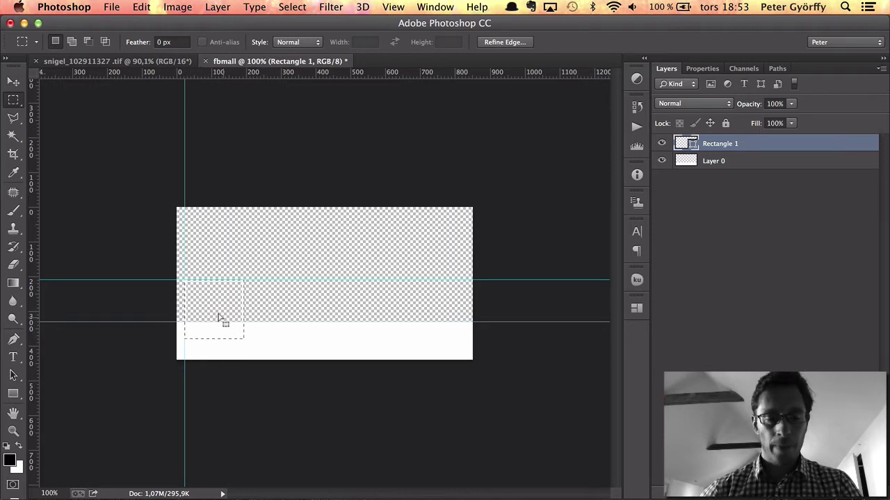
{"action": "key", "text": "ctrl+plus"}
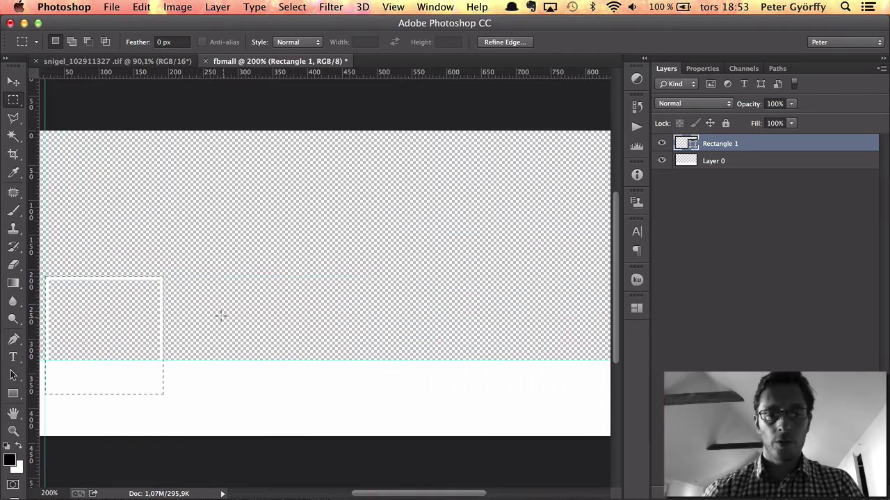
{"action": "key", "text": "ctrl+0"}
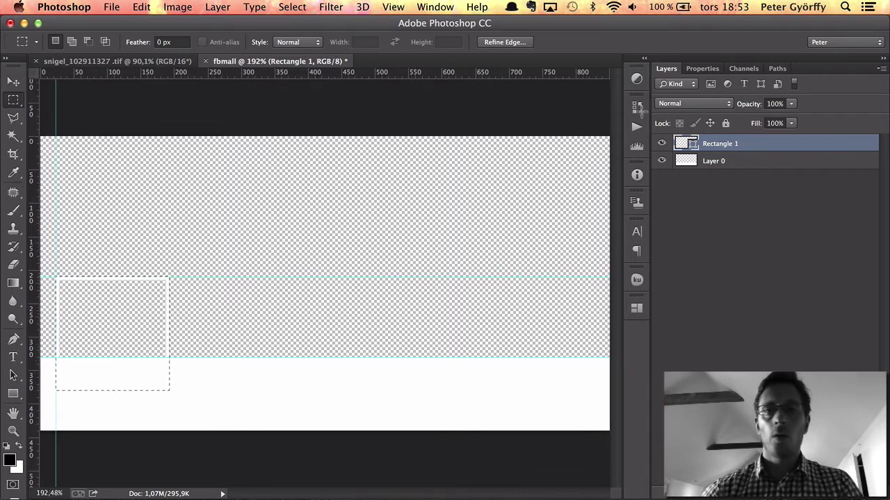
{"action": "left_click", "coordinate": [686, 159]}
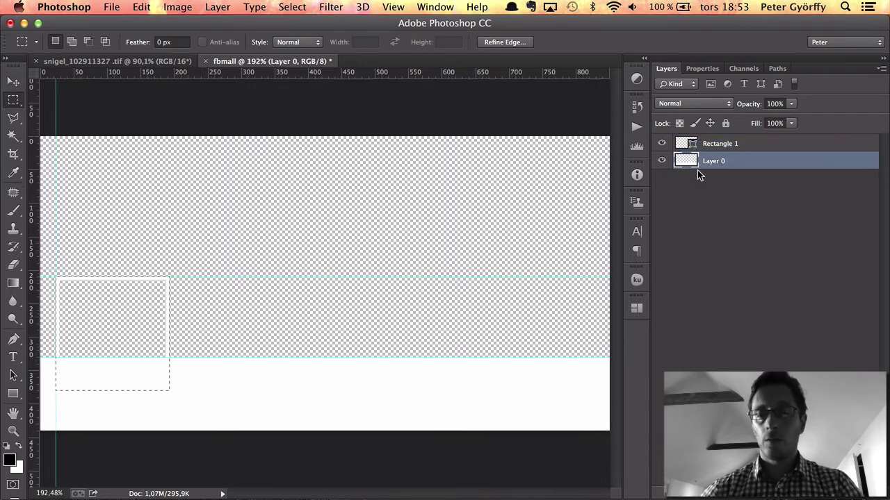
{"action": "key", "text": "Delete"}
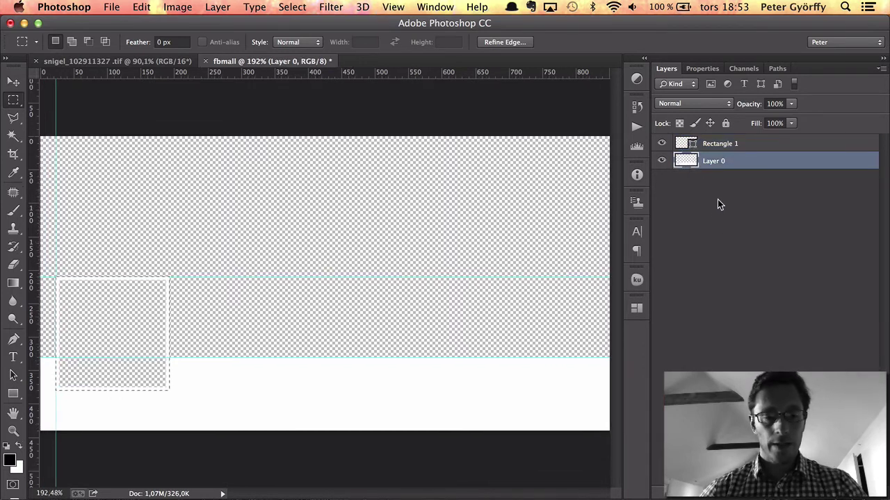
{"action": "key", "text": "ctrl+d"}
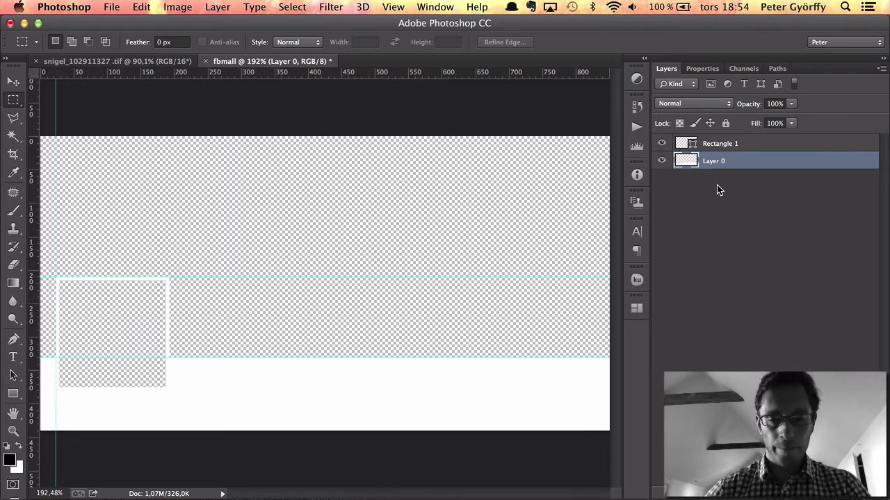
{"action": "left_click", "coordinate": [726, 270]}
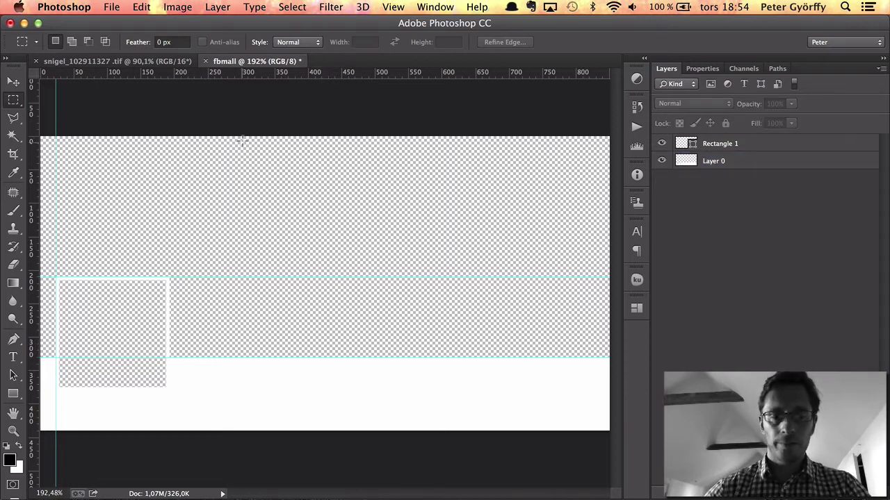
{"action": "key", "text": "v"}
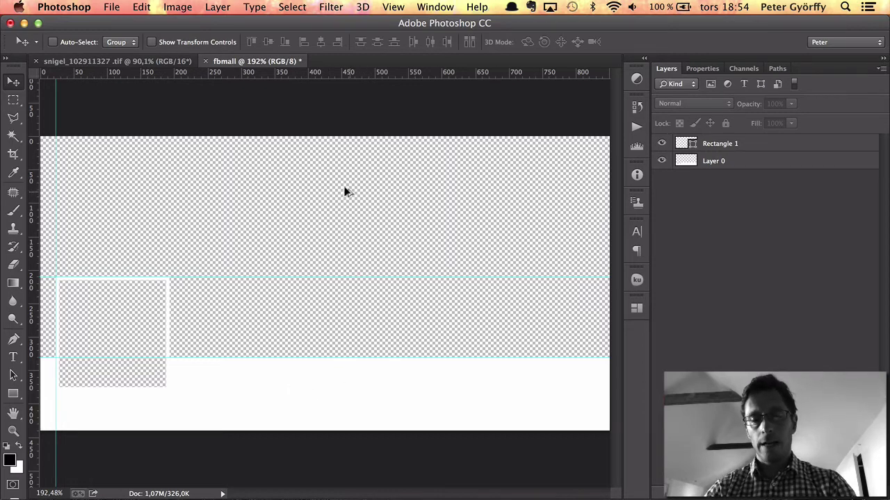
Step: Resize the fbmall image to 958 × 495 px at 72 pixels/inch
{"action": "key", "text": "super+alt+i"}
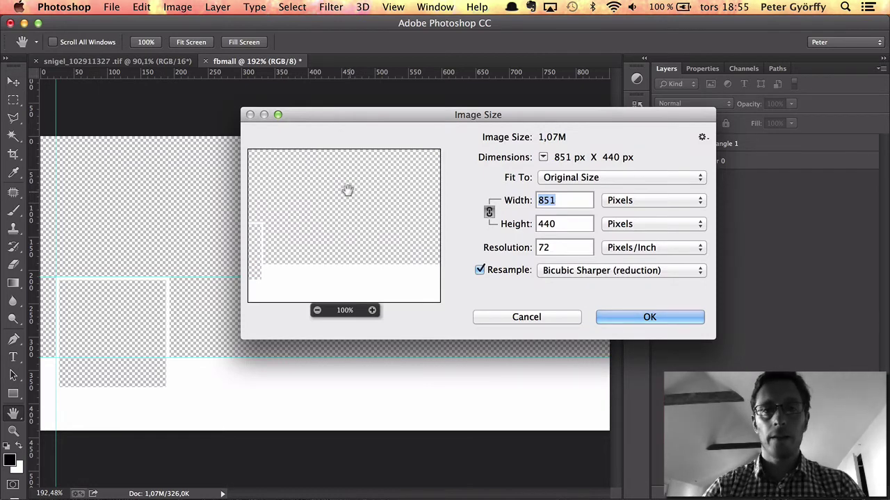
{"action": "left_click_drag", "start_coordinate": [527, 115], "coordinate": [453, 101]}
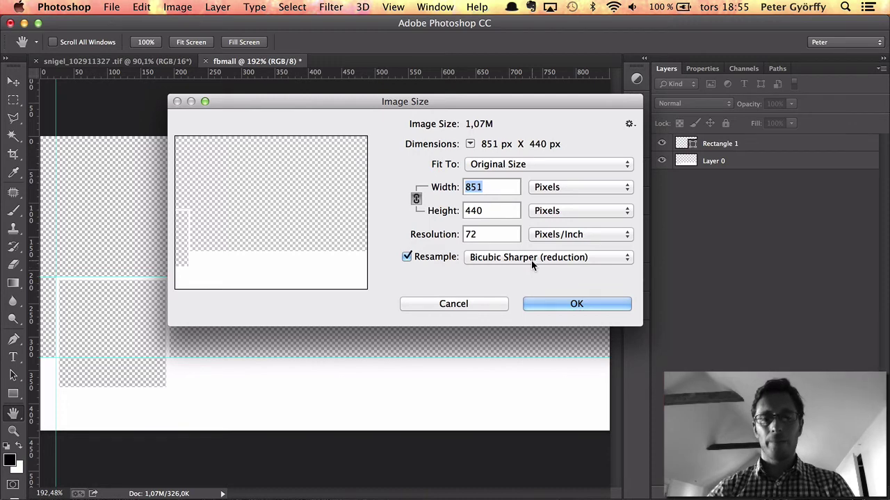
{"action": "type", "text": "958"}
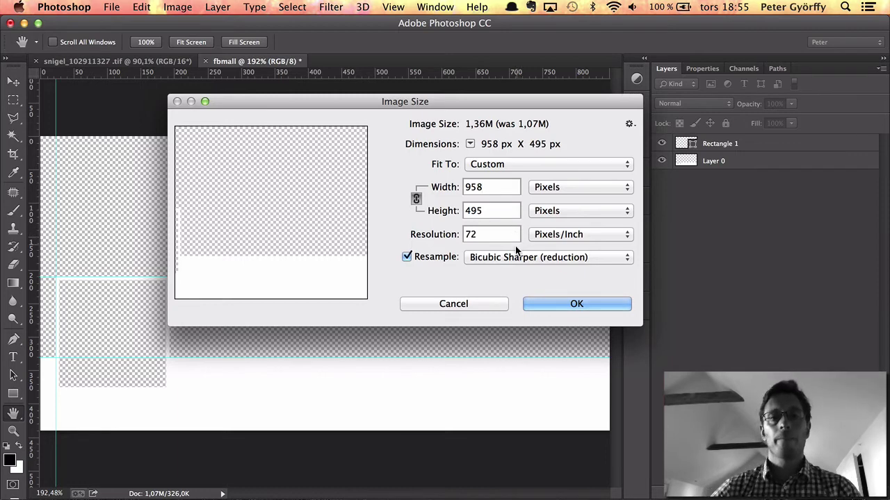
{"action": "left_click", "coordinate": [588, 304]}
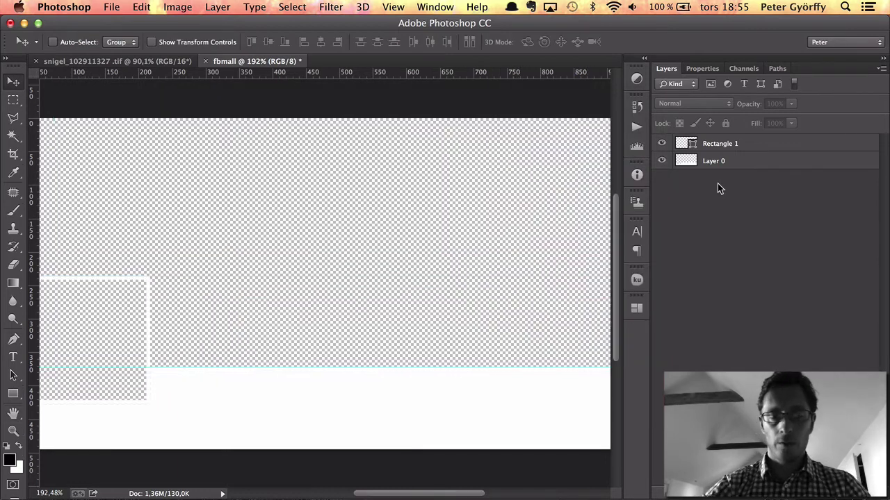
{"action": "key", "text": "super+0"}
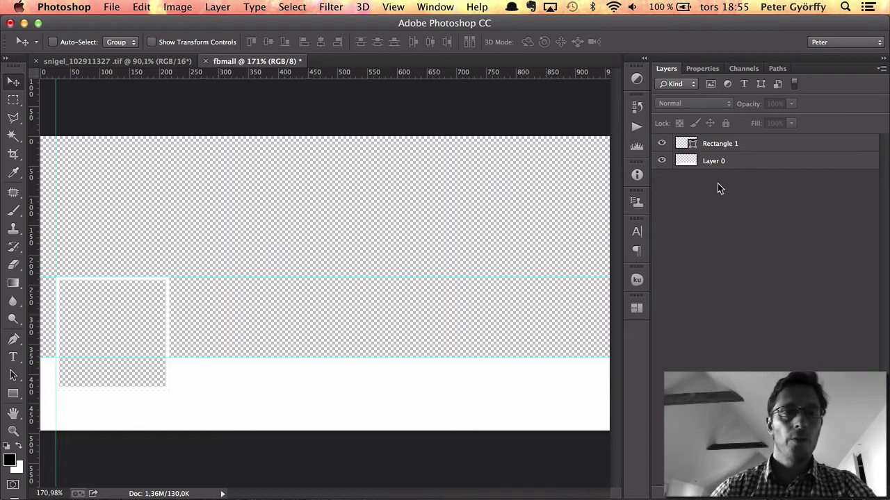
{"action": "left_click", "coordinate": [736, 143]}
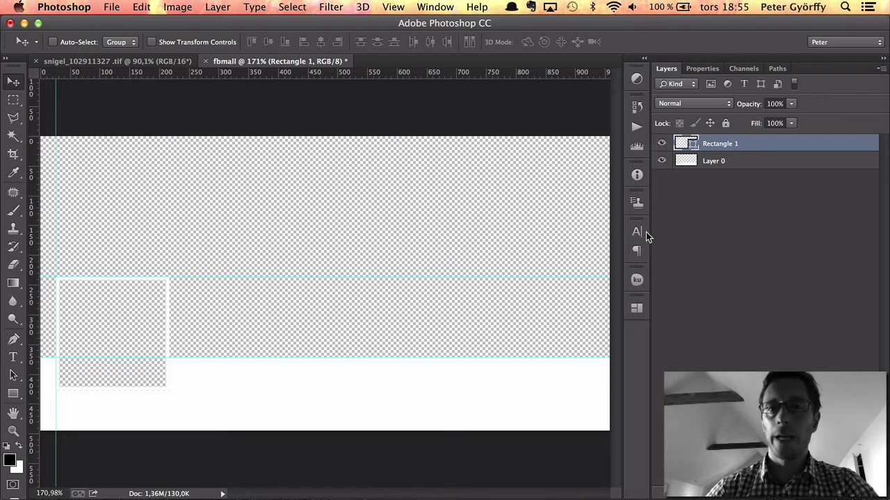
{"action": "left_click", "coordinate": [706, 69]}
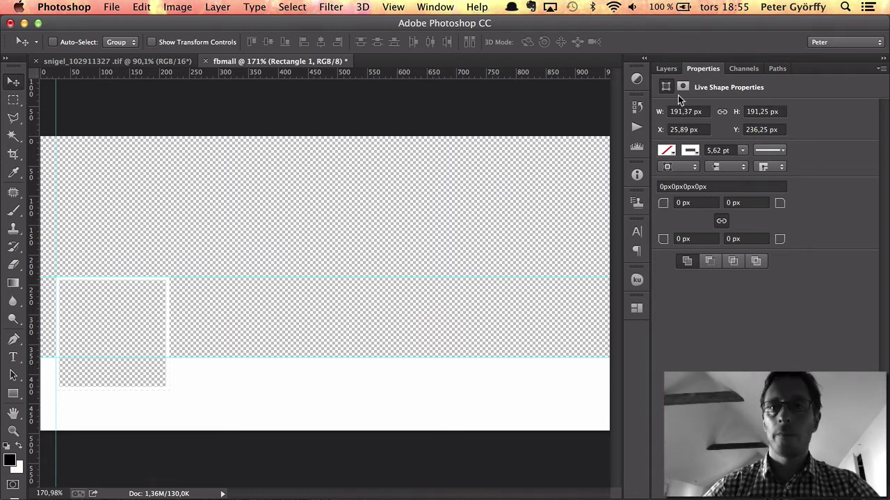
{"action": "left_click", "coordinate": [666, 69]}
{"action": "left_click", "coordinate": [719, 275]}
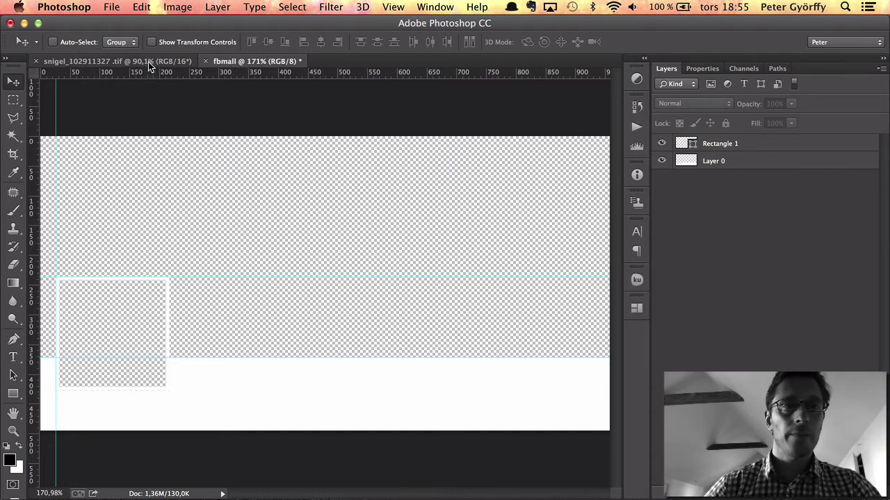
Step: Drag the snigel photo's merged Layer 3 into fbmall, accepting the bit-depth warning
{"action": "left_click", "coordinate": [118, 61]}
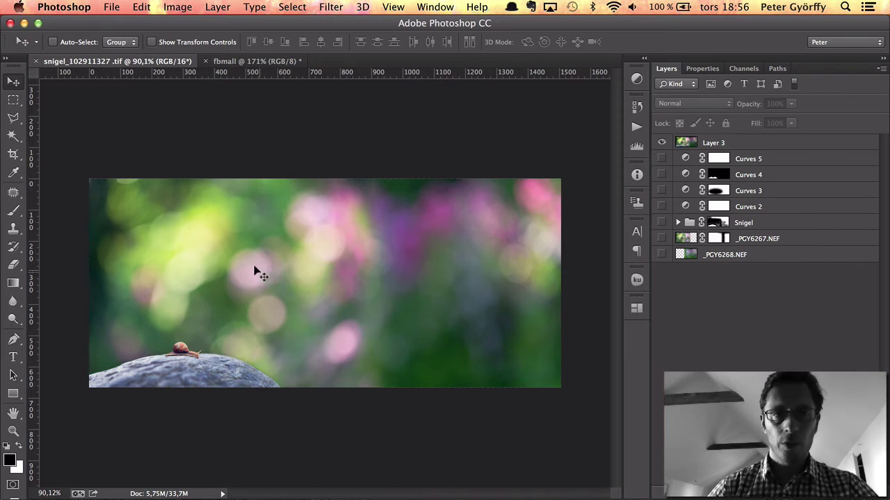
{"action": "left_click", "coordinate": [719, 139]}
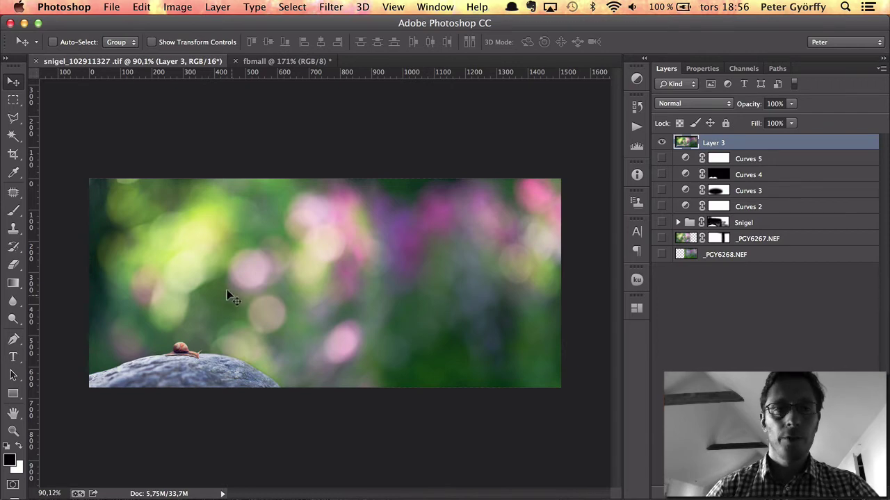
{"action": "mouse_move", "coordinate": [234, 236]}
{"action": "left_mouse_down"}
{"action": "mouse_move", "coordinate": [268, 61]}
{"action": "mouse_move", "coordinate": [254, 235]}
{"action": "left_mouse_up"}
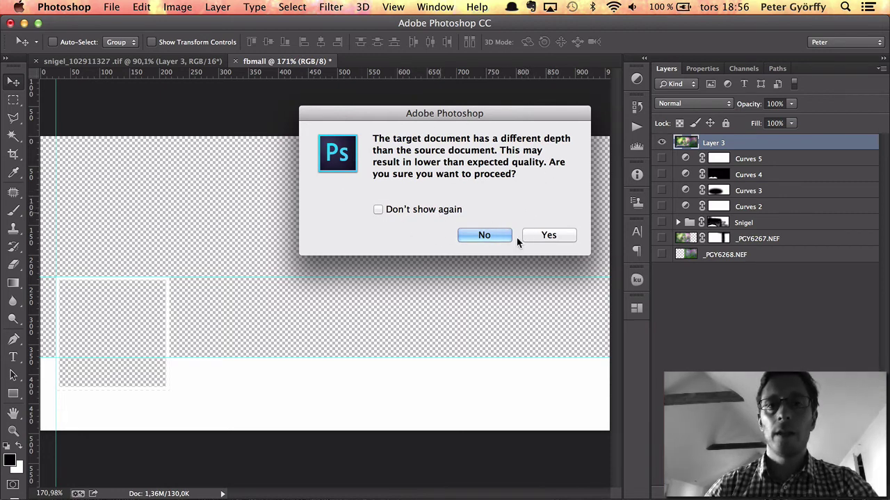
{"action": "left_click", "coordinate": [549, 235]}
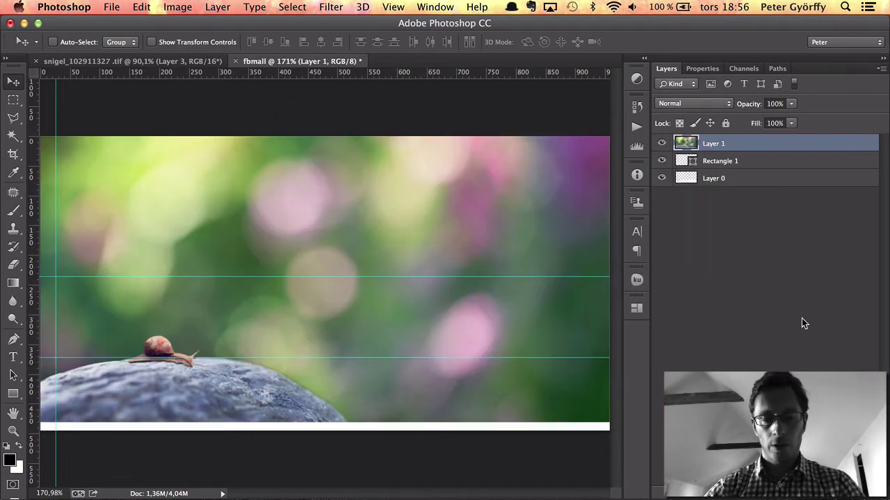
{"action": "key", "text": "ctrl+t"}
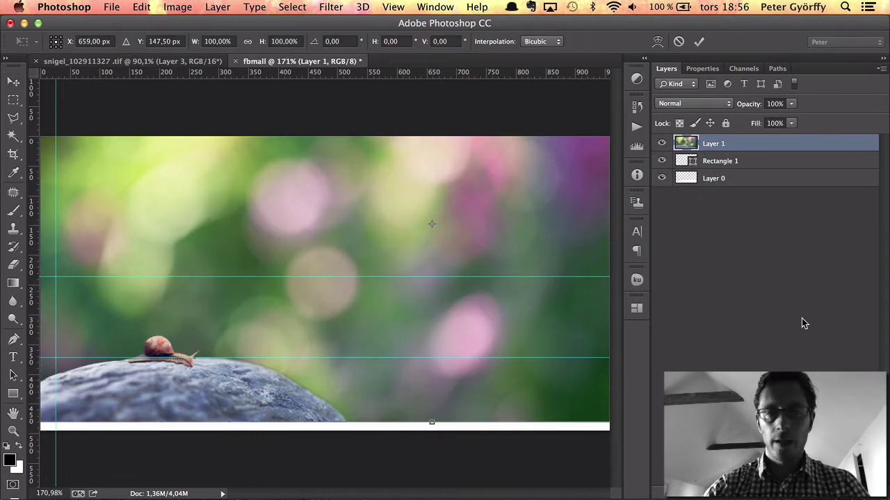
{"action": "left_click", "coordinate": [637, 202]}
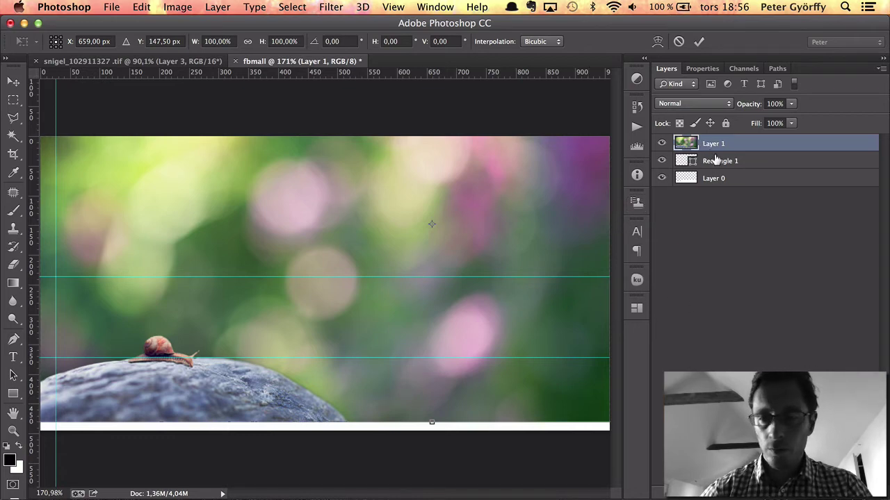
{"action": "key", "text": "Return"}
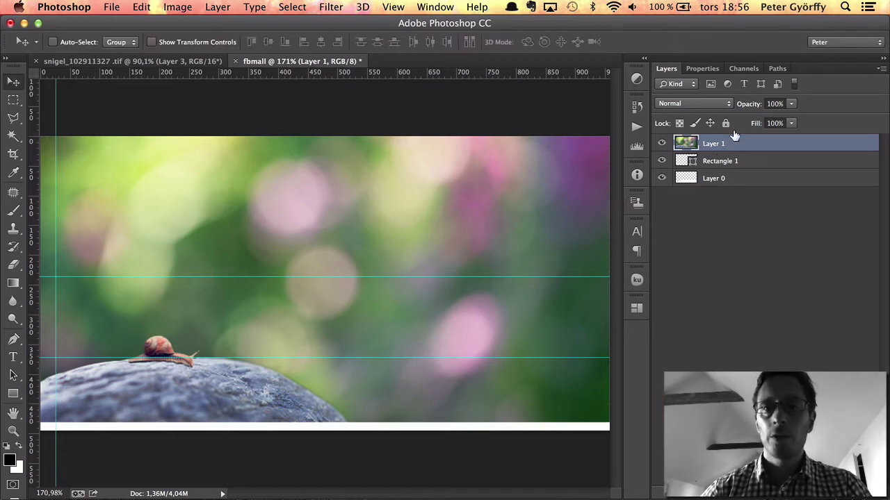
{"action": "key", "text": "ctrl+t"}
{"action": "key", "text": "ctrl+0"}
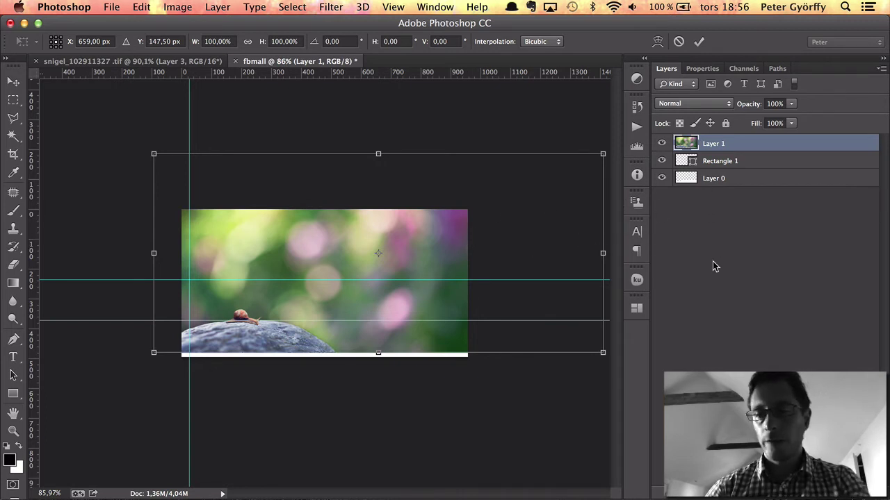
{"action": "key", "text": "Return"}
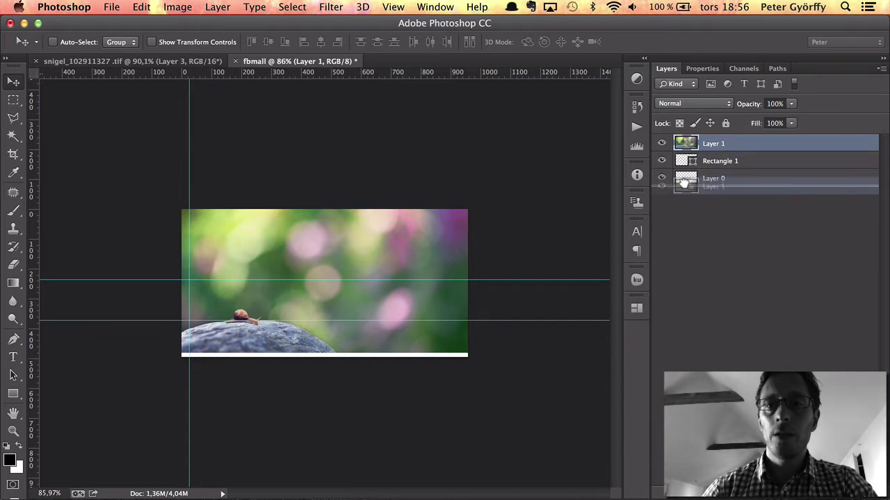
Step: Move the snail layer below Layer 0 and shift the snail into the square frame
{"action": "left_click_drag", "start_coordinate": [685, 141], "coordinate": [693, 249]}
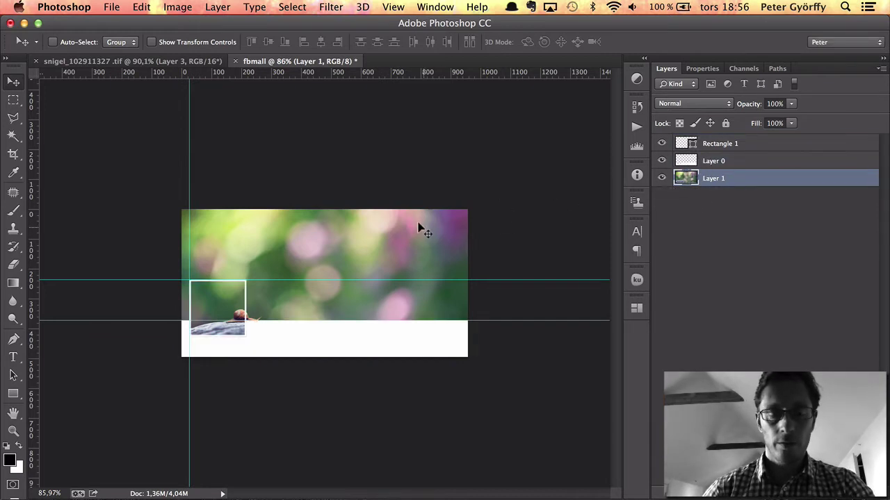
{"action": "left_click_drag", "start_coordinate": [419, 247], "coordinate": [396, 238]}
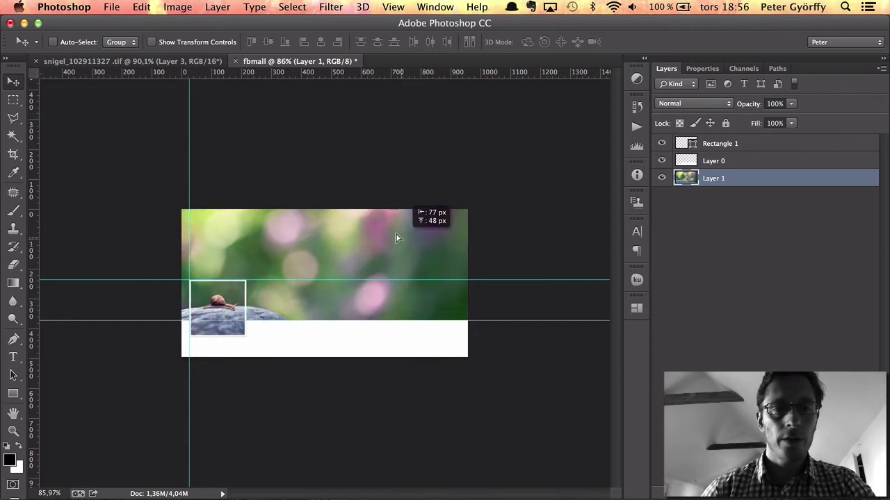
{"action": "left_click_drag", "start_coordinate": [395, 238], "coordinate": [397, 237]}
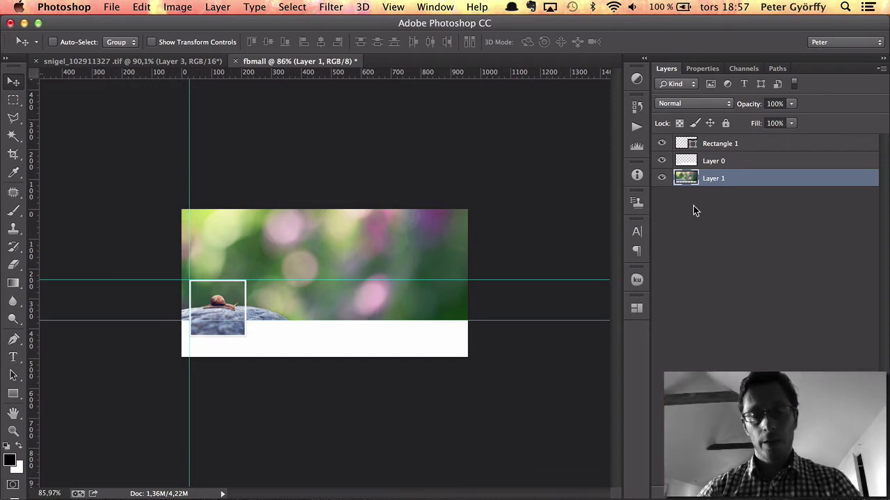
Step: Scale the snail photo to about 75%, then zoom in and hide the guides
{"action": "key", "text": "super+t"}
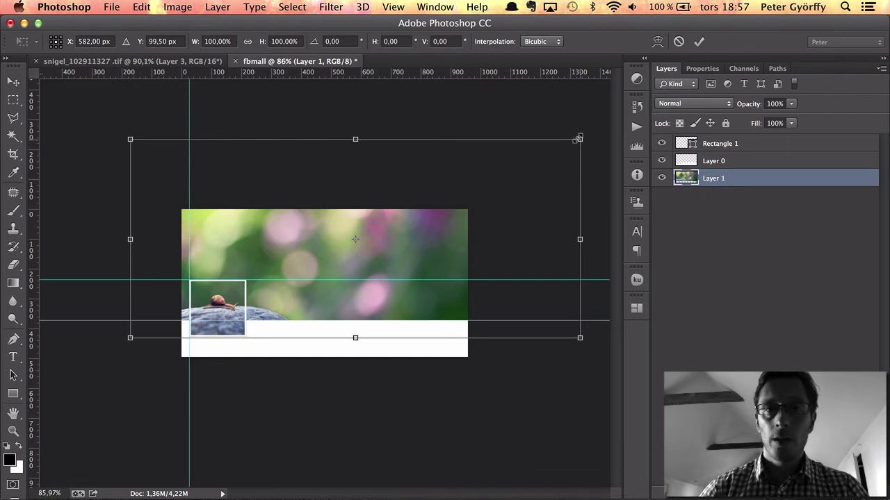
{"action": "left_click_drag", "start_coordinate": [578, 138], "coordinate": [492, 189]}
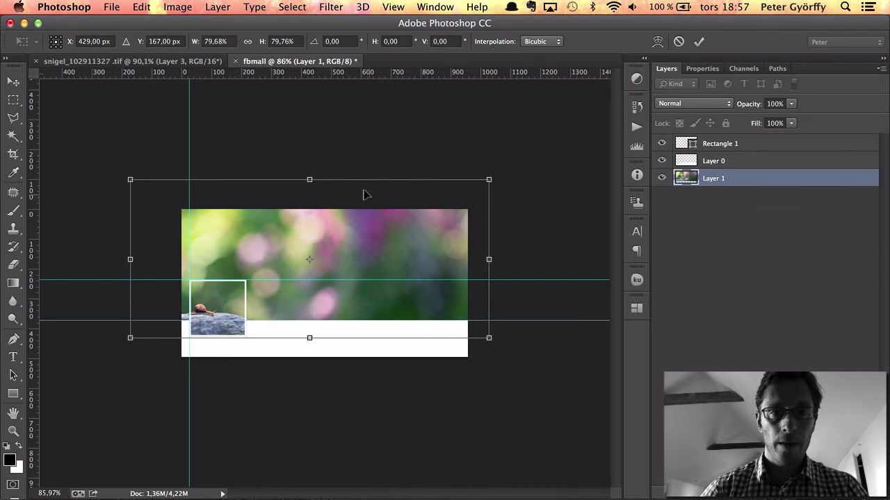
{"action": "left_click_drag", "start_coordinate": [373, 226], "coordinate": [393, 226]}
{"action": "left_click_drag", "start_coordinate": [500, 181], "coordinate": [475, 191]}
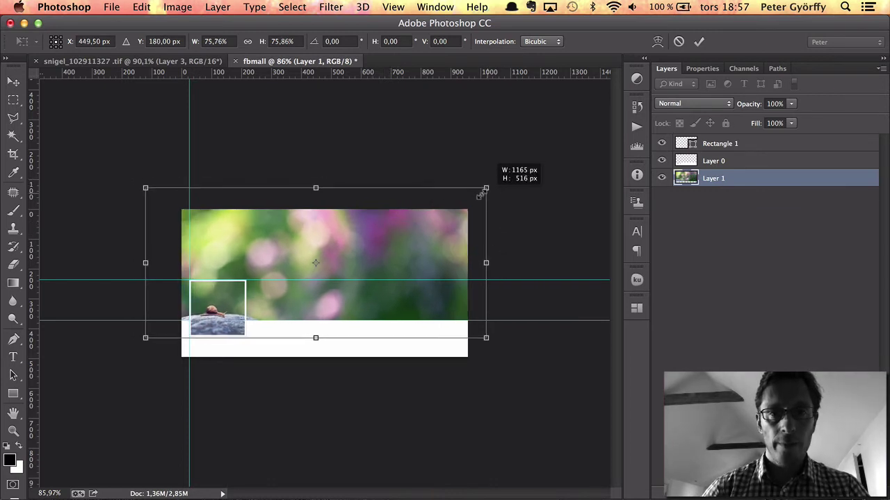
{"action": "left_click_drag", "start_coordinate": [422, 236], "coordinate": [426, 236]}
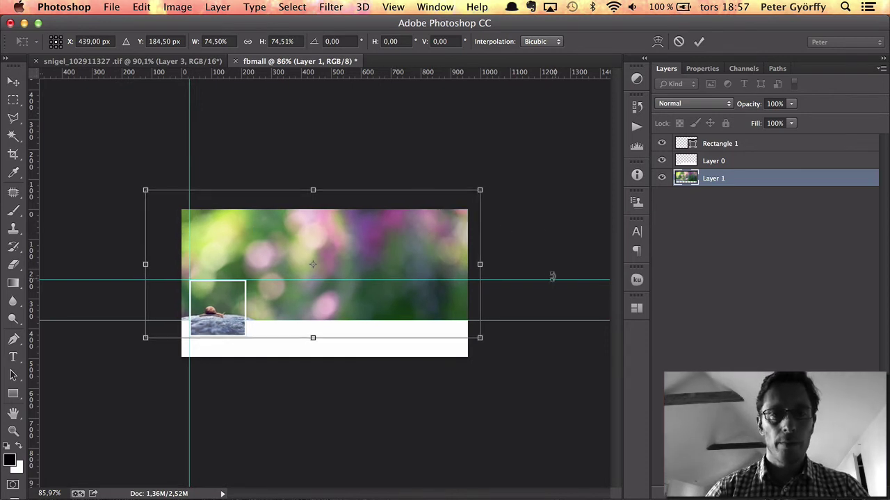
{"action": "key", "text": "Return"}
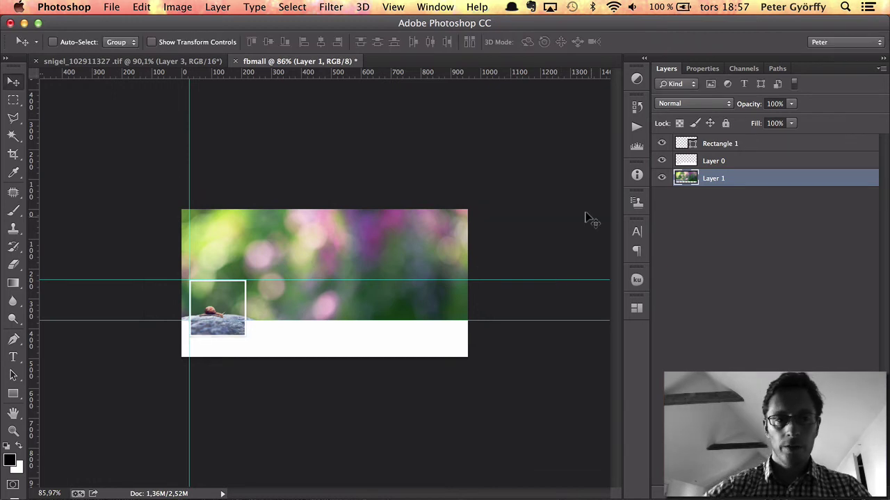
{"action": "key", "text": "super+plus"}
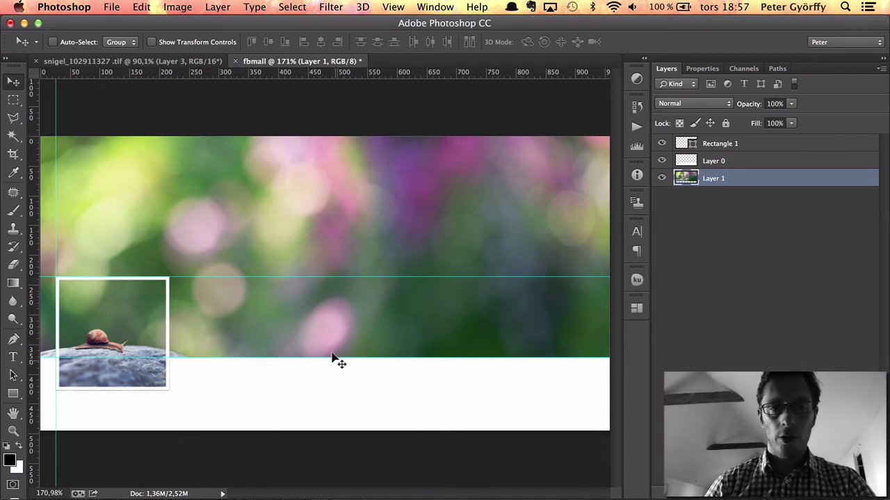
{"action": "key", "text": "super+semicolon"}
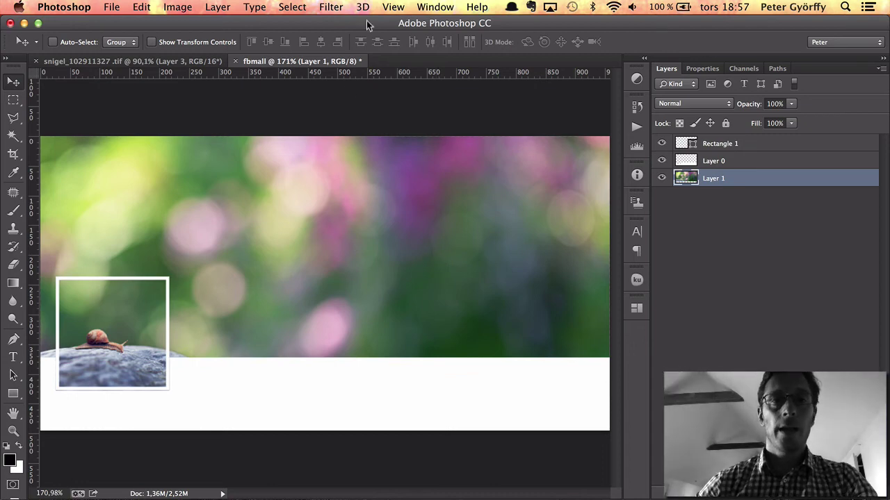
Step: Turn off View > Extras so the cyan guides no longer show on the cover template
{"action": "left_click", "coordinate": [399, 5]}
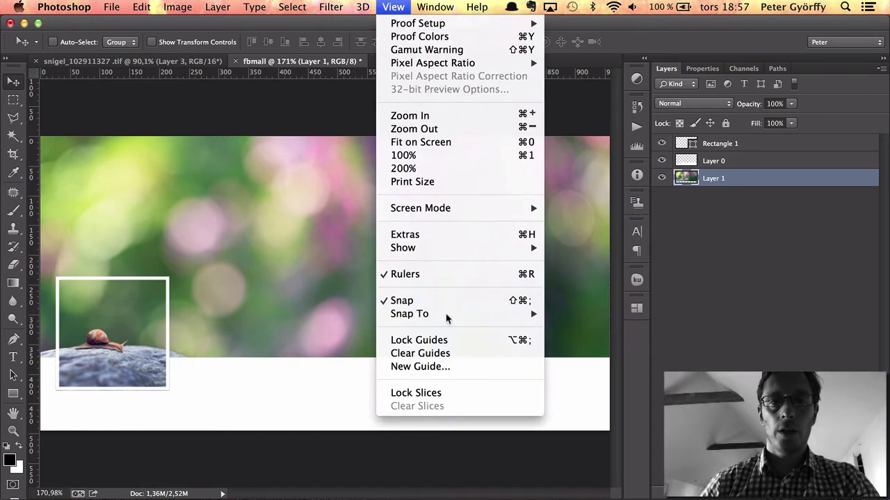
{"action": "left_click", "coordinate": [440, 240]}
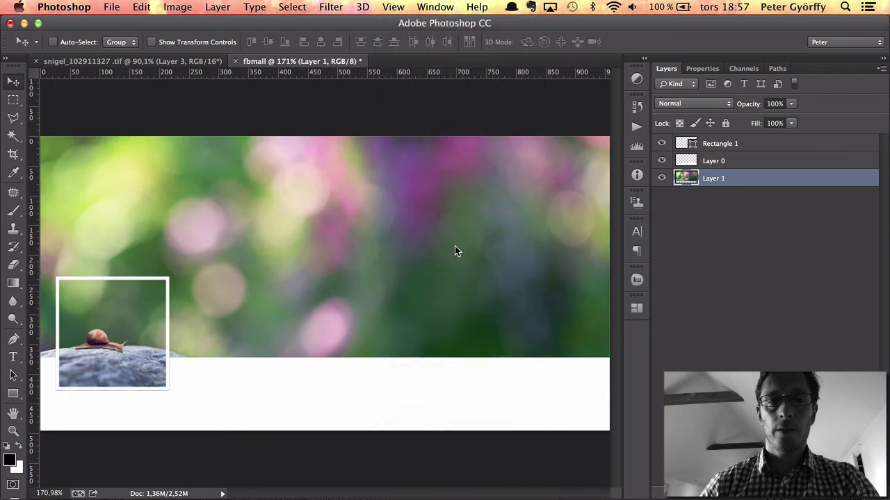
{"action": "left_click", "coordinate": [395, 6]}
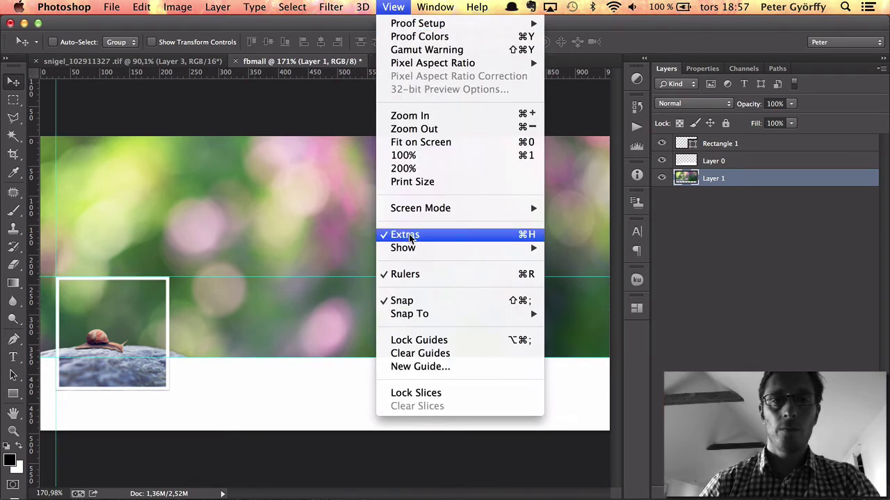
{"action": "left_click", "coordinate": [410, 240]}
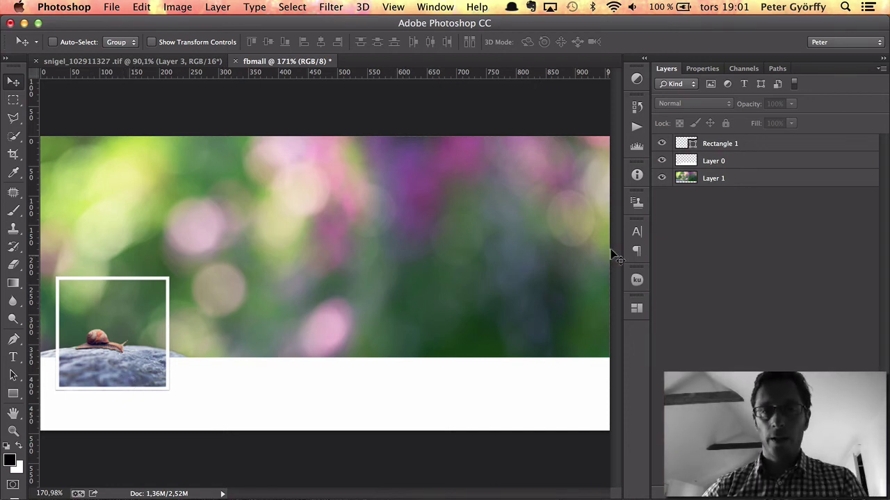
Step: Select the Rectangle 1 frame area, contract it by 6 px, and check its size in Info
{"action": "left_click", "coordinate": [689, 144], "text": "super"}
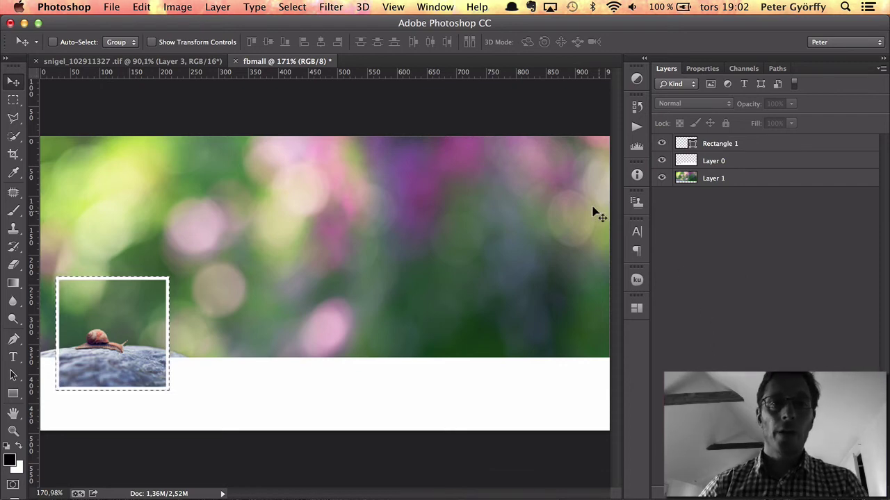
{"action": "left_click", "coordinate": [292, 7]}
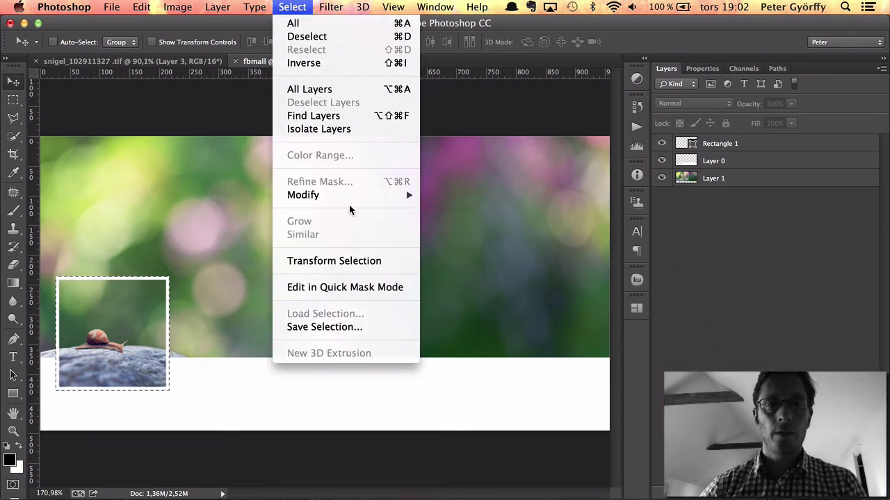
{"action": "mouse_move", "coordinate": [303, 194]}
{"action": "left_click", "coordinate": [484, 239]}
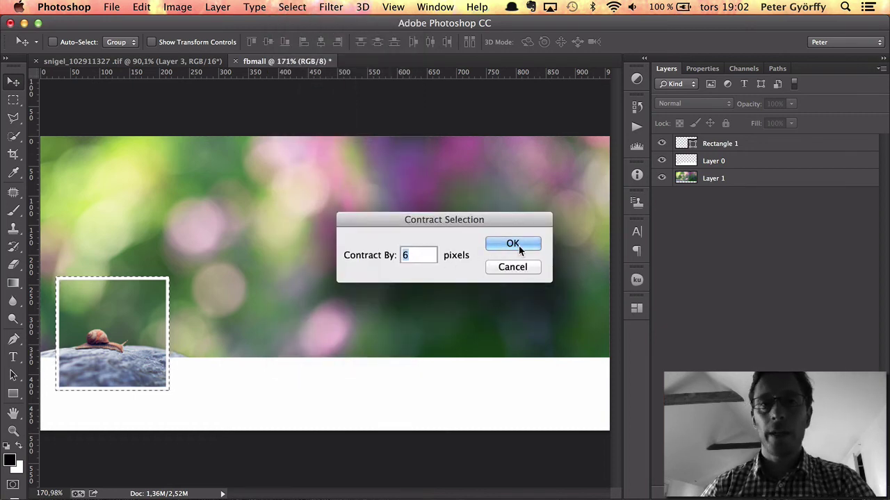
{"action": "left_click", "coordinate": [518, 245]}
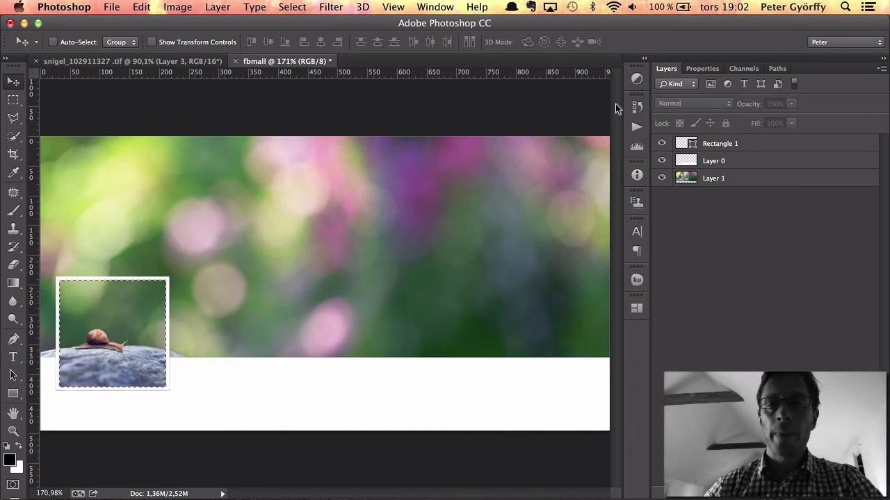
{"action": "left_click", "coordinate": [637, 177]}
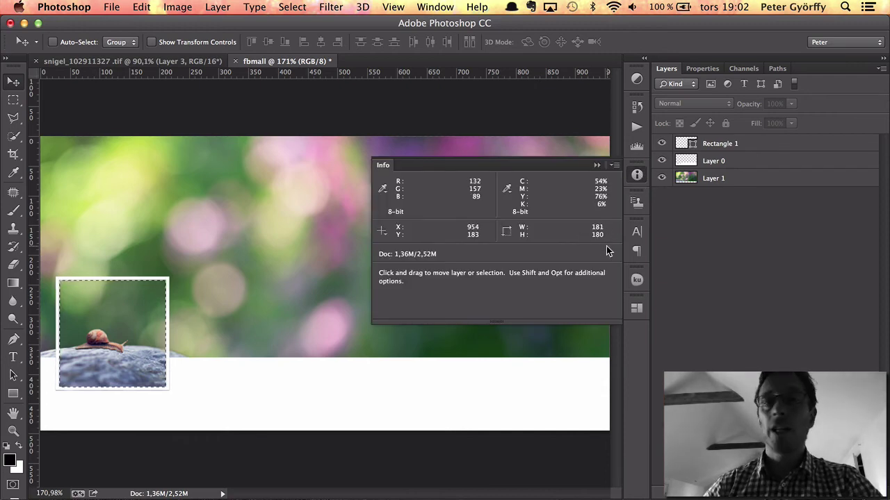
{"action": "left_click", "coordinate": [637, 177]}
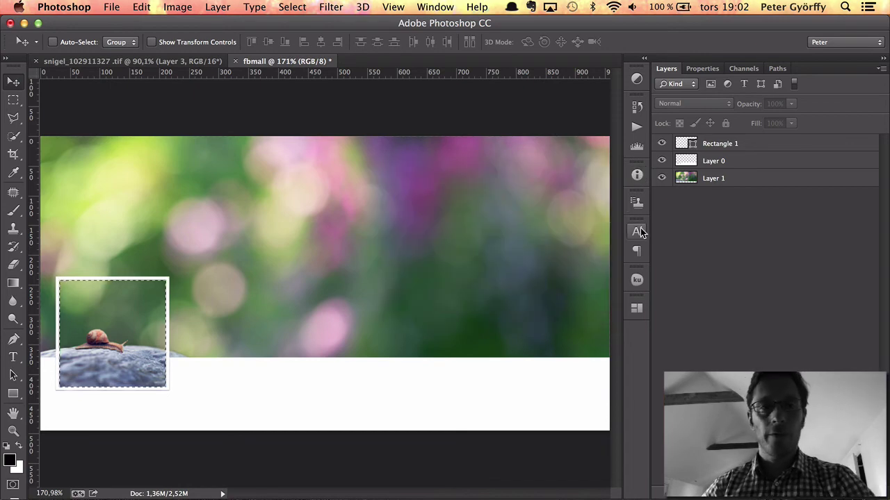
Step: Crop to the 181 × 180 px snail square and save it for web as PNG-24 'ny profilbild.png'
{"action": "left_click", "coordinate": [186, 8]}
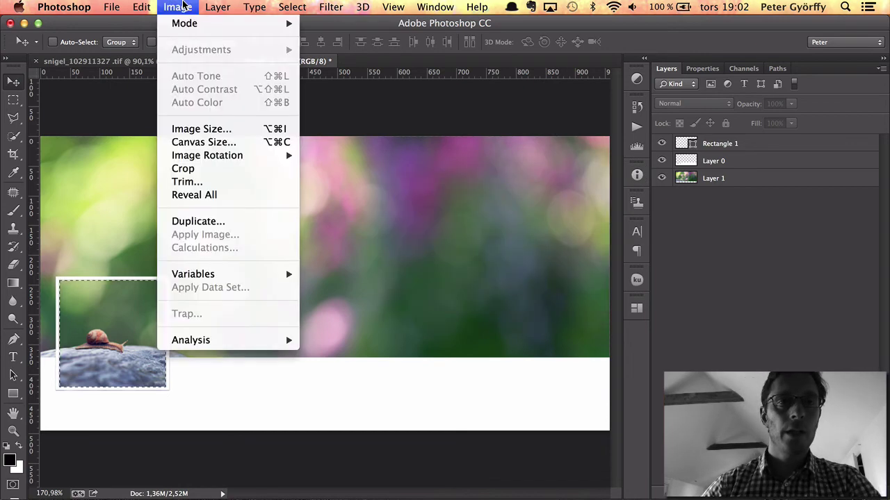
{"action": "left_click", "coordinate": [231, 169]}
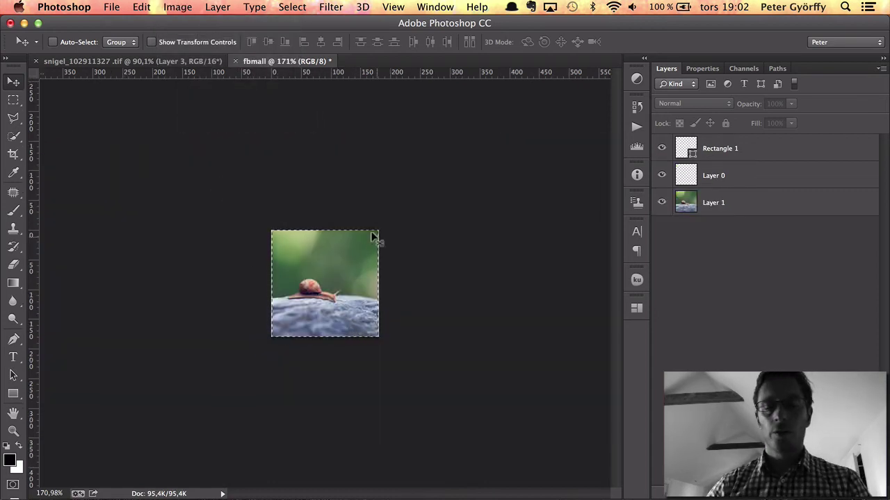
{"action": "key", "text": "super+alt+shift+s"}
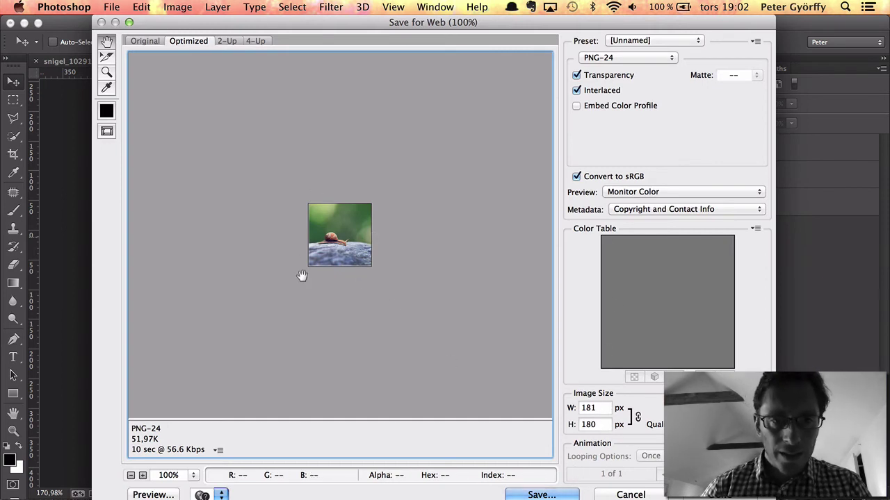
{"action": "left_click", "coordinate": [534, 494]}
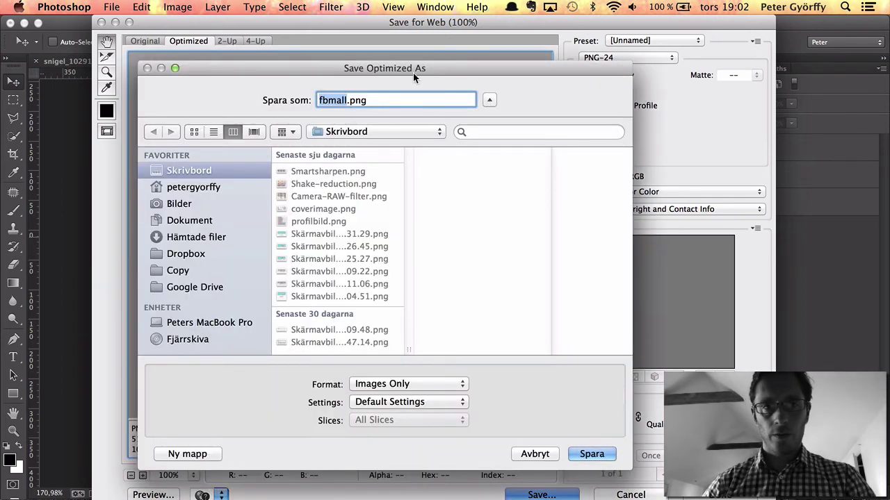
{"action": "type", "text": "ny"}
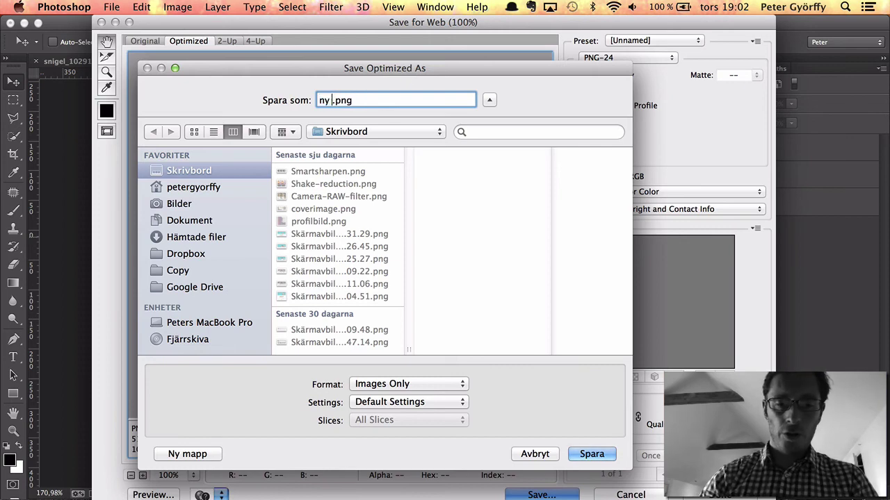
{"action": "type", "text": " profilbild"}
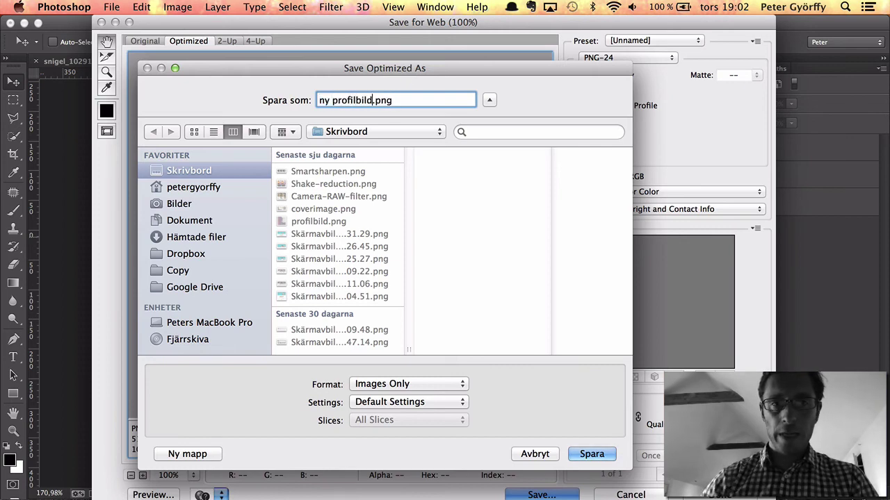
{"action": "left_click", "coordinate": [591, 454]}
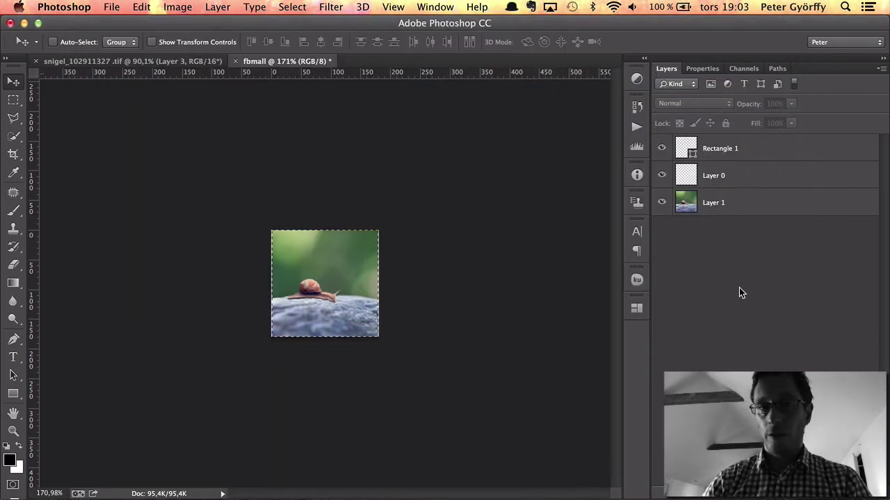
Step: Undo the crop, deselect, and hide Rectangle 1 and Layer 0 to leave only the snail background
{"action": "key", "text": "super+z"}
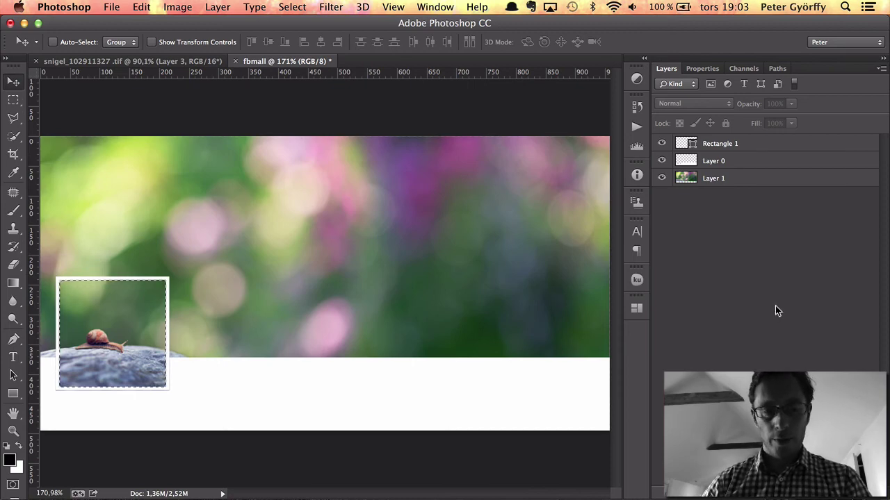
{"action": "key", "text": "super+d"}
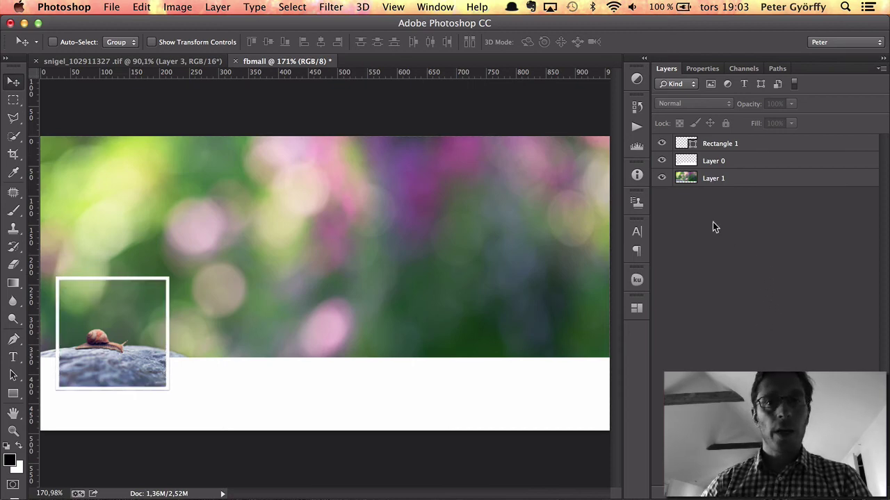
{"action": "left_click", "coordinate": [661, 161]}
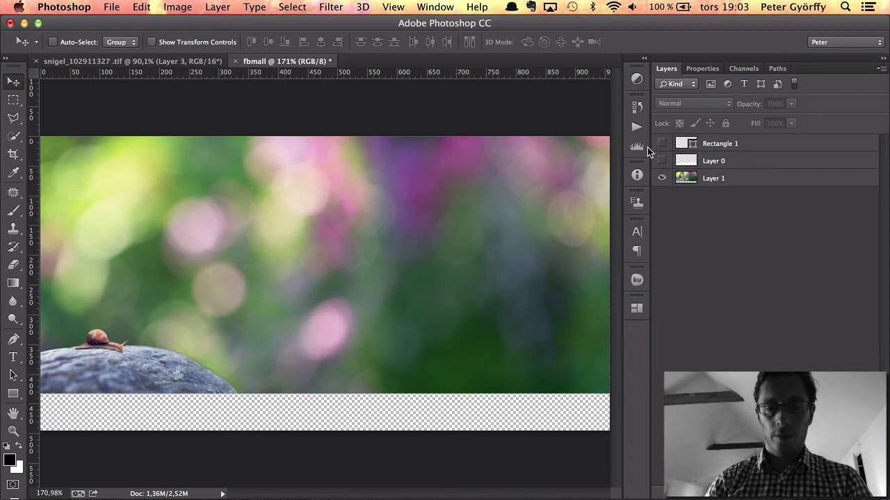
{"action": "key", "text": "super+alt+shift+s"}
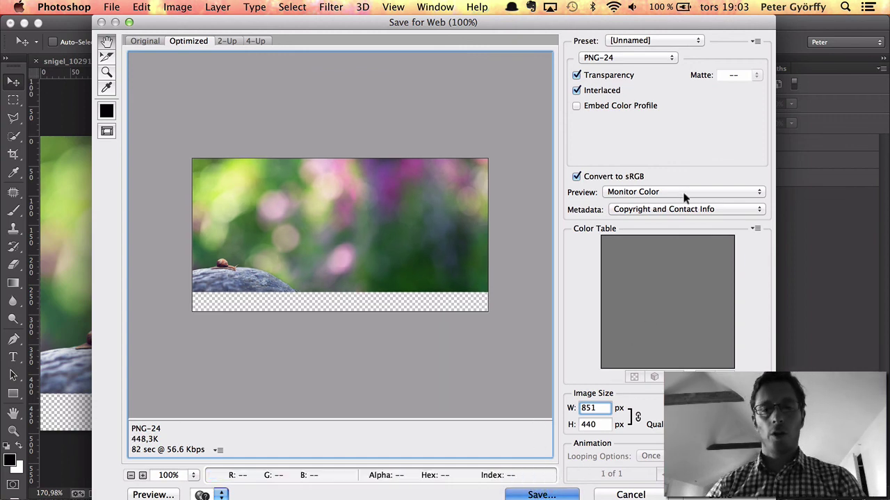
Step: Save the 851 × 440 snail cover as PNG-24 named 'ny timeline-bild.png'
{"action": "type", "text": "ny"}
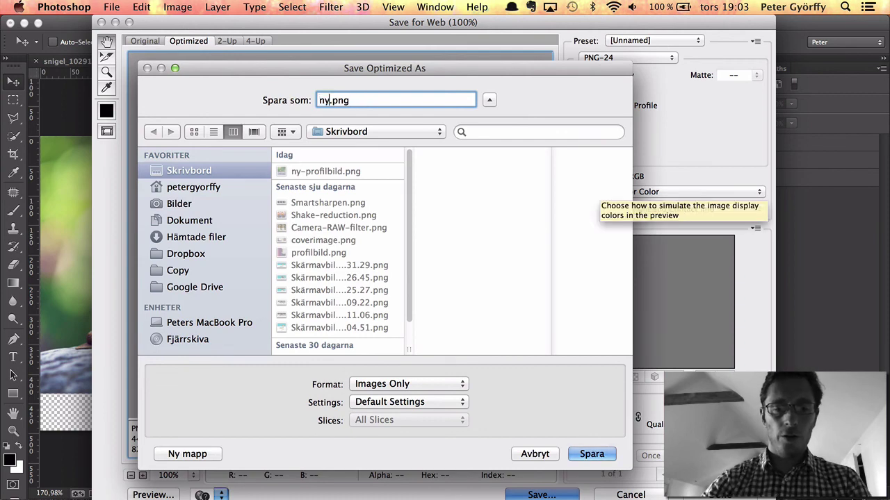
{"action": "type", "text": " tim"}
{"action": "type", "text": "eli"}
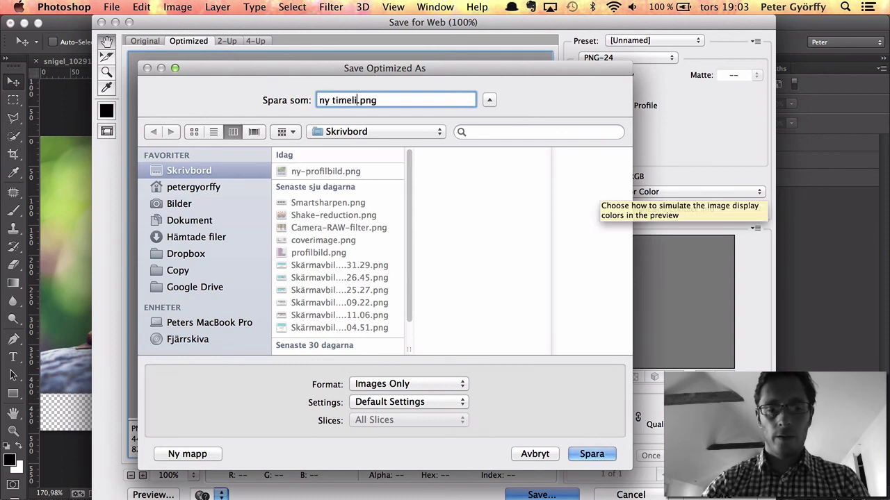
{"action": "type", "text": "ne bld"}
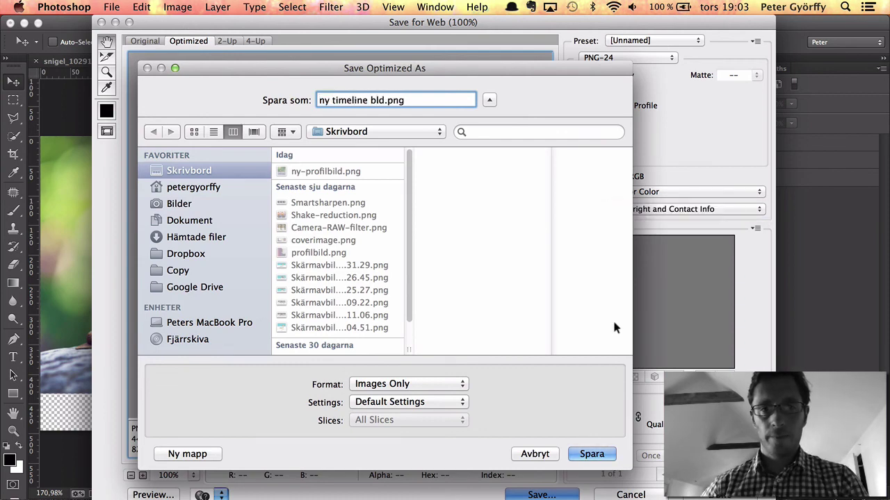
{"action": "key", "text": "BackSpace"}
{"action": "key", "text": "BackSpace"}
{"action": "key", "text": "BackSpace"}
{"action": "key", "text": "BackSpace"}
{"action": "key", "text": "BackSpace"}
{"action": "type", "text": "-"}
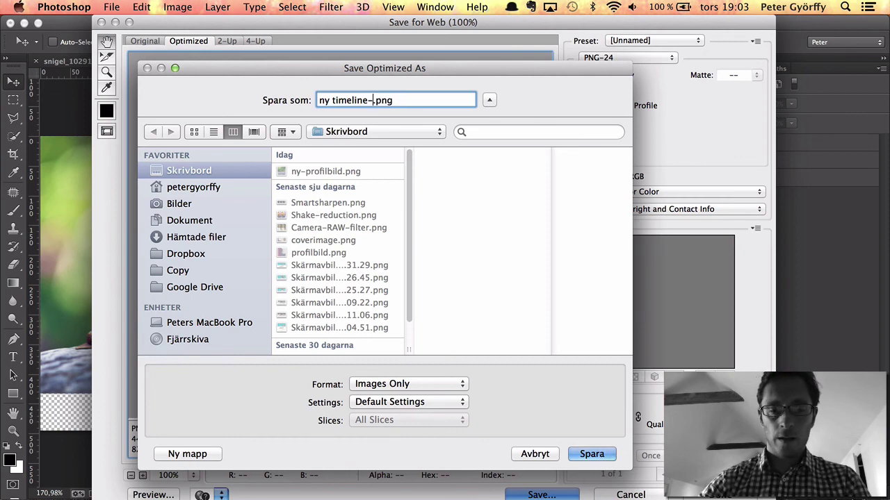
{"action": "type", "text": "bild"}
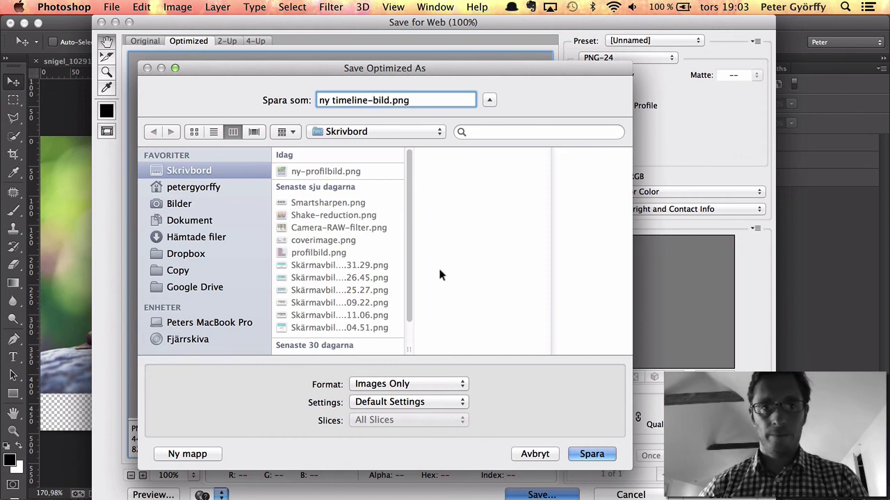
{"action": "left_click", "coordinate": [590, 453]}
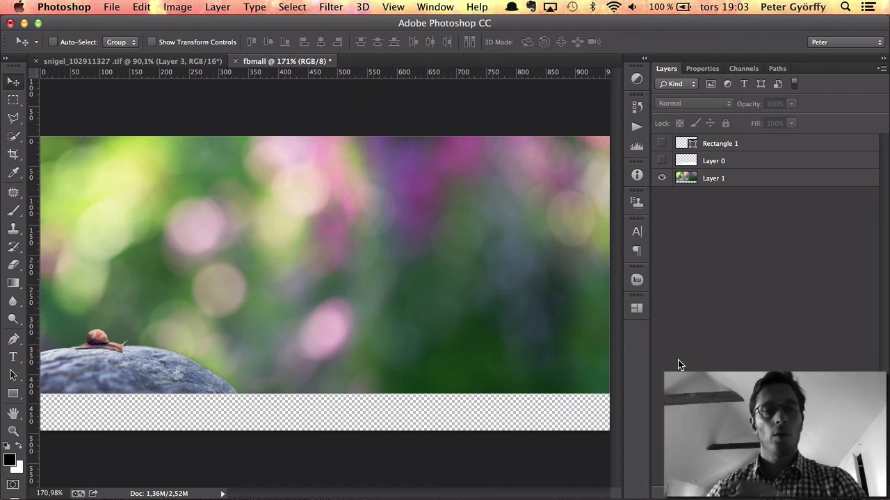
Step: Make Rectangle 1 and Layer 0 visible again so the white strip and frame reappear
{"action": "left_click_drag", "start_coordinate": [660, 142], "coordinate": [661, 161]}
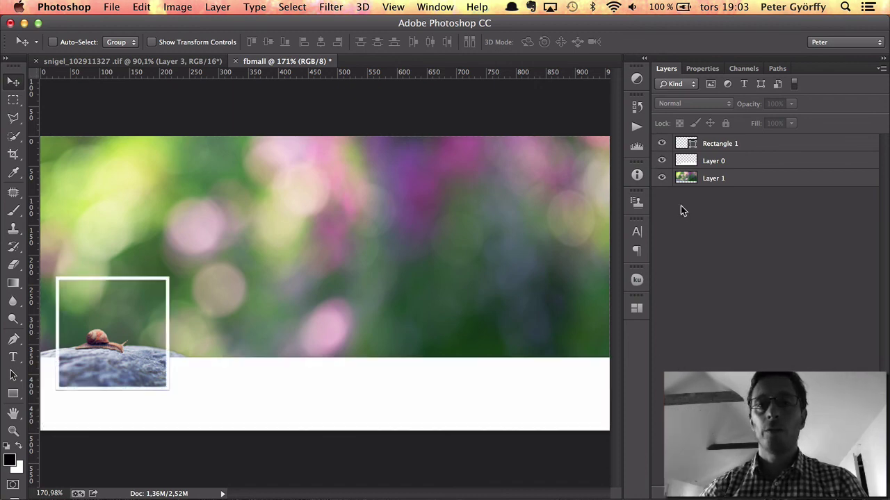